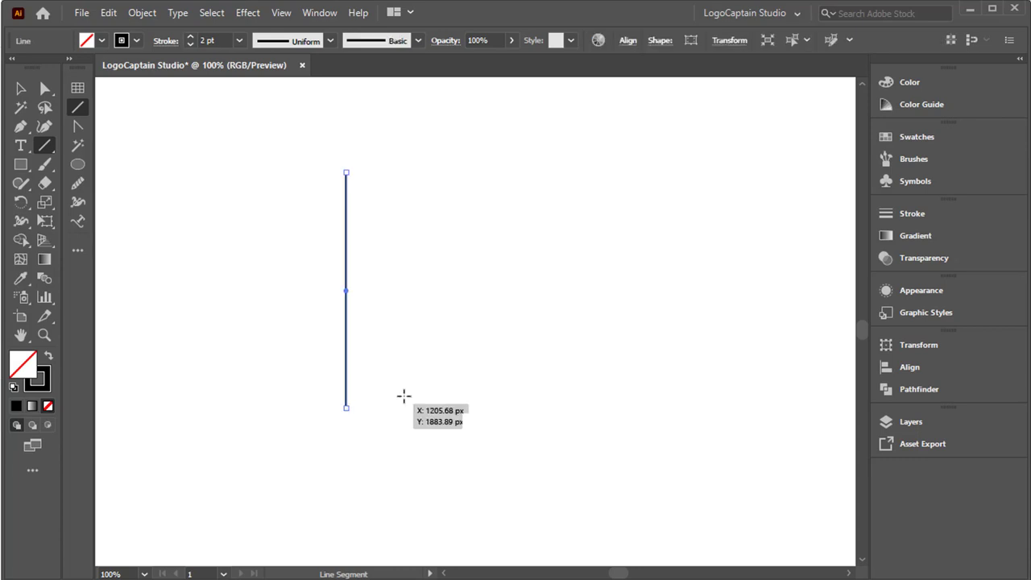
# Duplicate the vertical line sideways and repeat the copy until there are six evenly spaced vertical lines
pyautogui.click(20, 88)
pyautogui.click(246, 250)
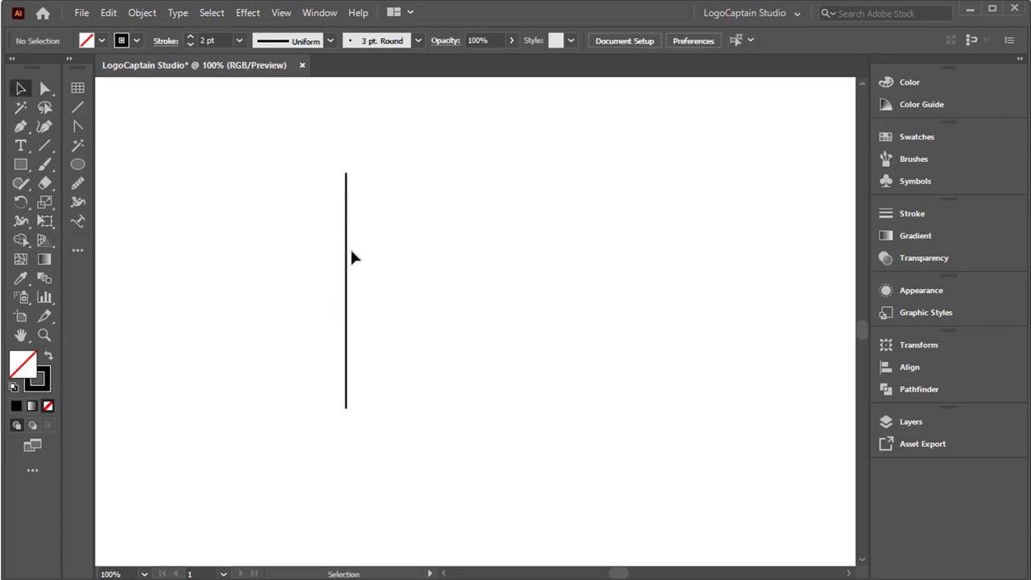
pyautogui.moveTo(347, 255); pyautogui.dragTo(367, 255)
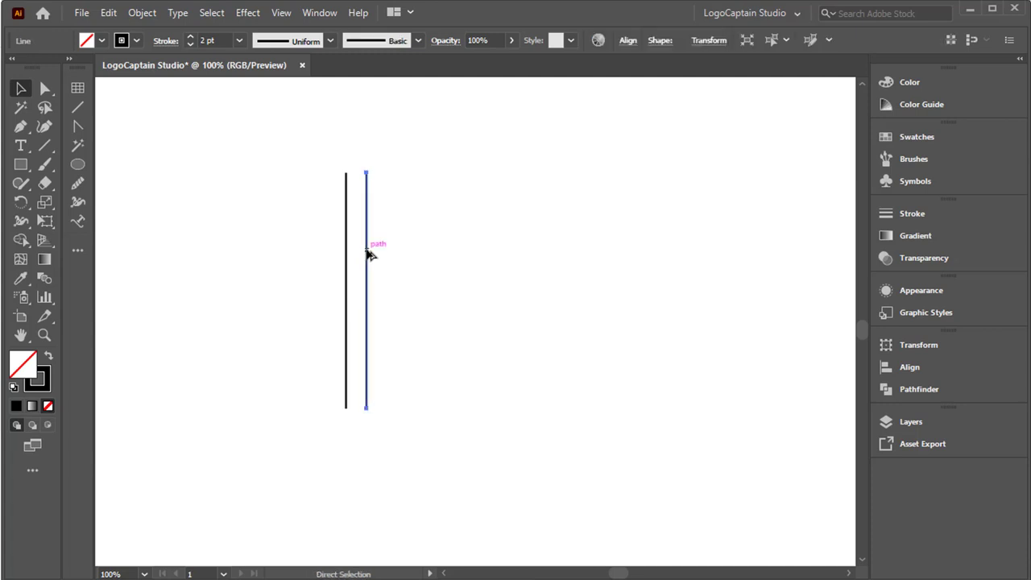
pyautogui.hotkey('ctrl', 'd')
pyautogui.hotkey('ctrl', 'd')
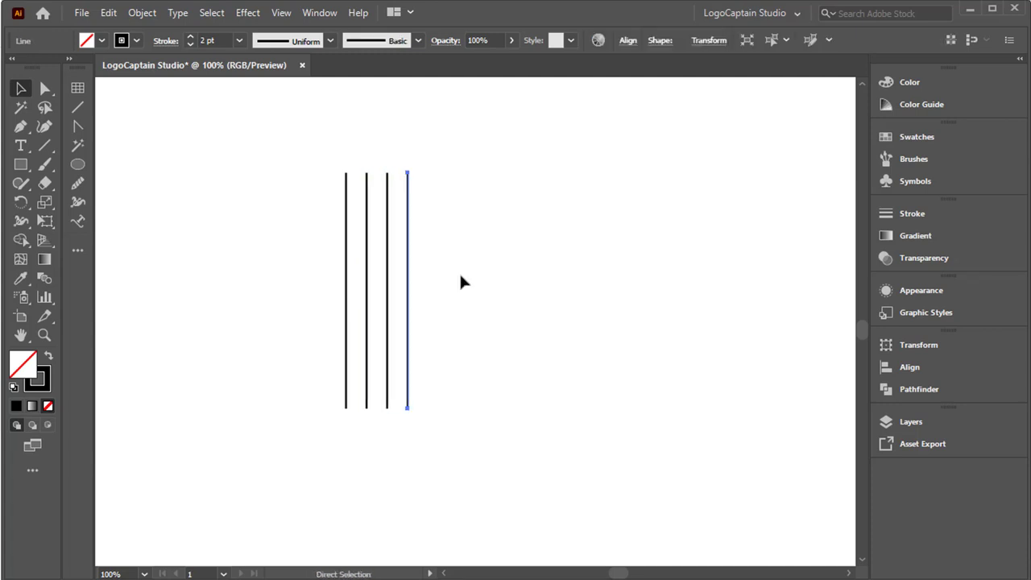
pyautogui.hotkey('ctrl', 'd')
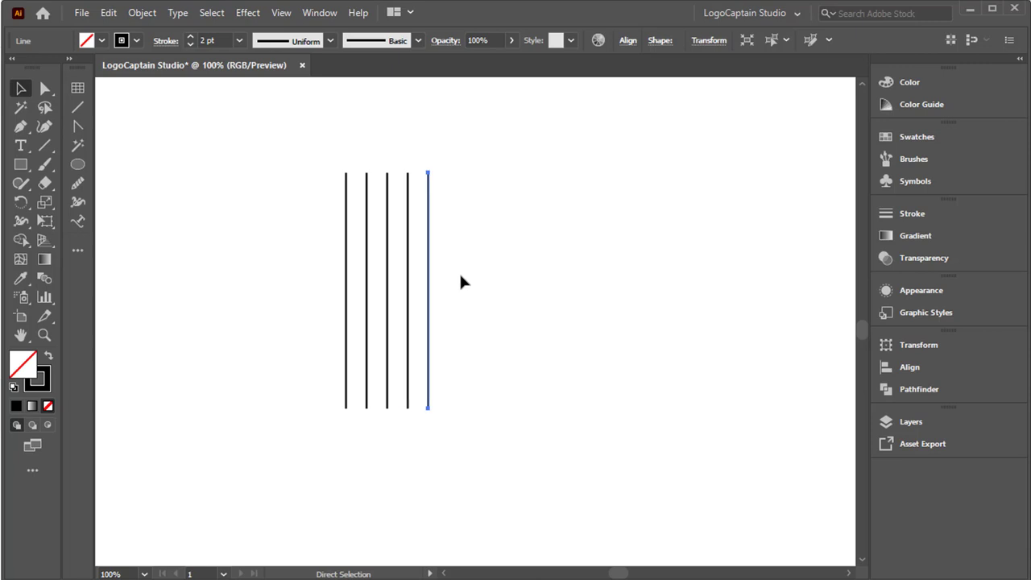
pyautogui.hotkey('ctrl', 'd')
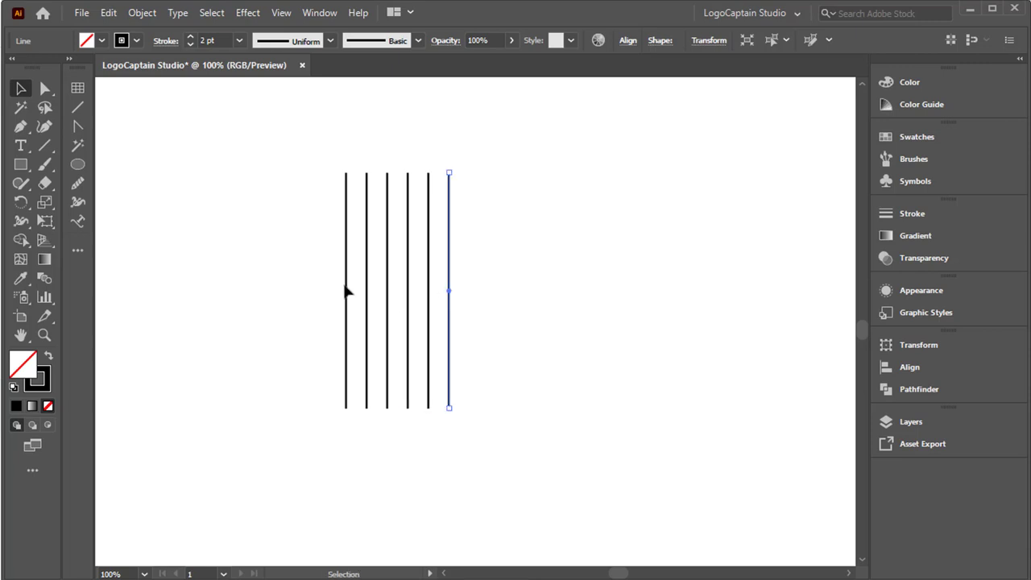
# Create a copy of the leftmost vertical line rotated 90° and move it across the upper part of the six lines
pyautogui.click(313, 279)
pyautogui.click(348, 271)
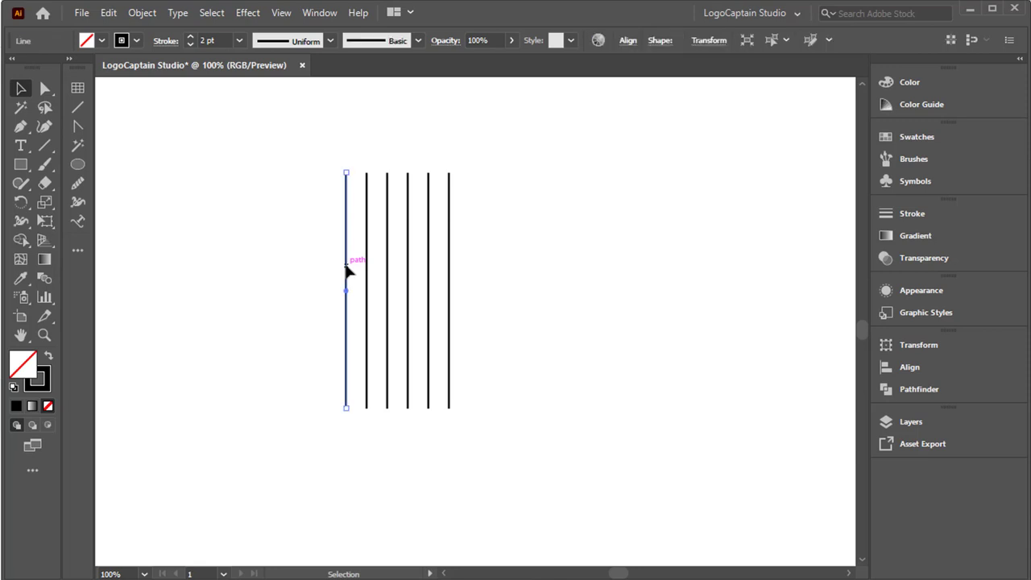
pyautogui.rightClick(326, 224)
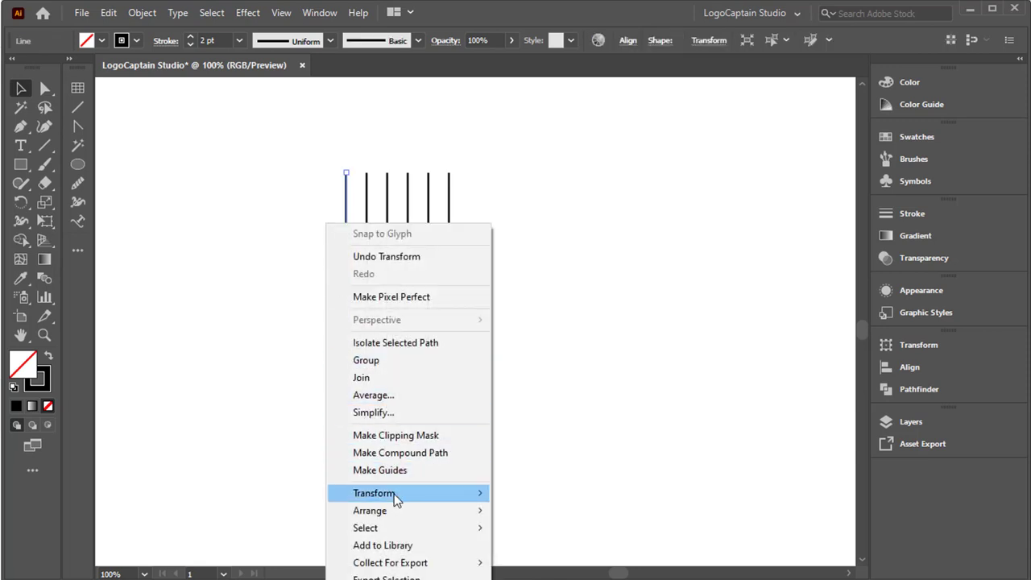
pyautogui.moveTo(396, 501)
pyautogui.click(529, 534)
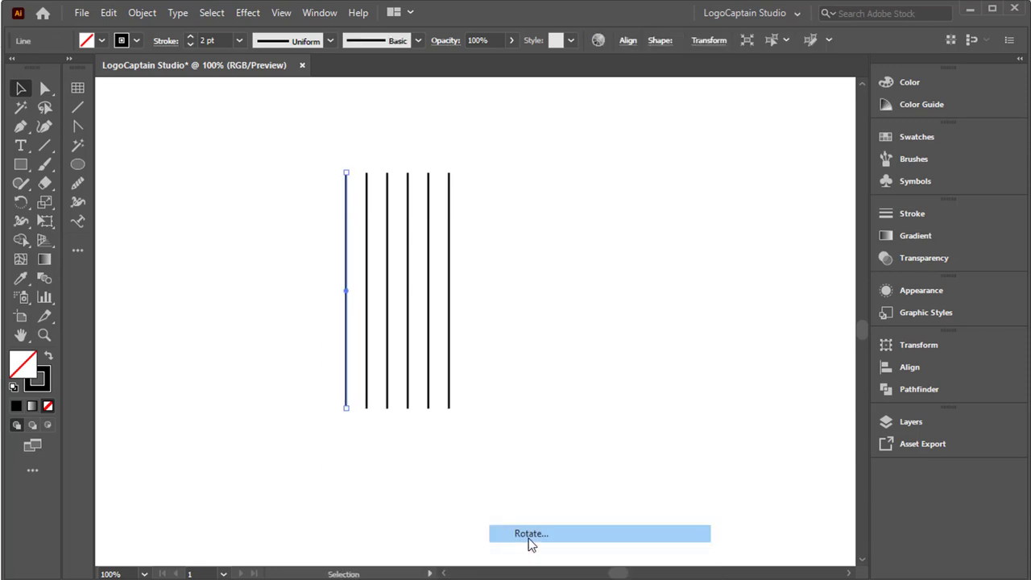
pyautogui.write('90')
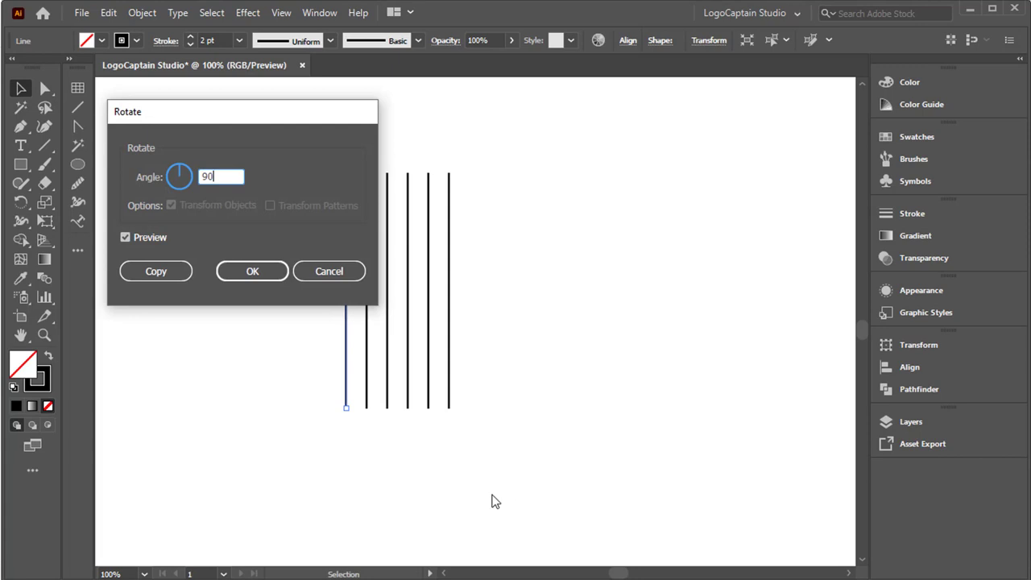
pyautogui.click(167, 275)
pyautogui.moveTo(311, 293); pyautogui.dragTo(373, 198)
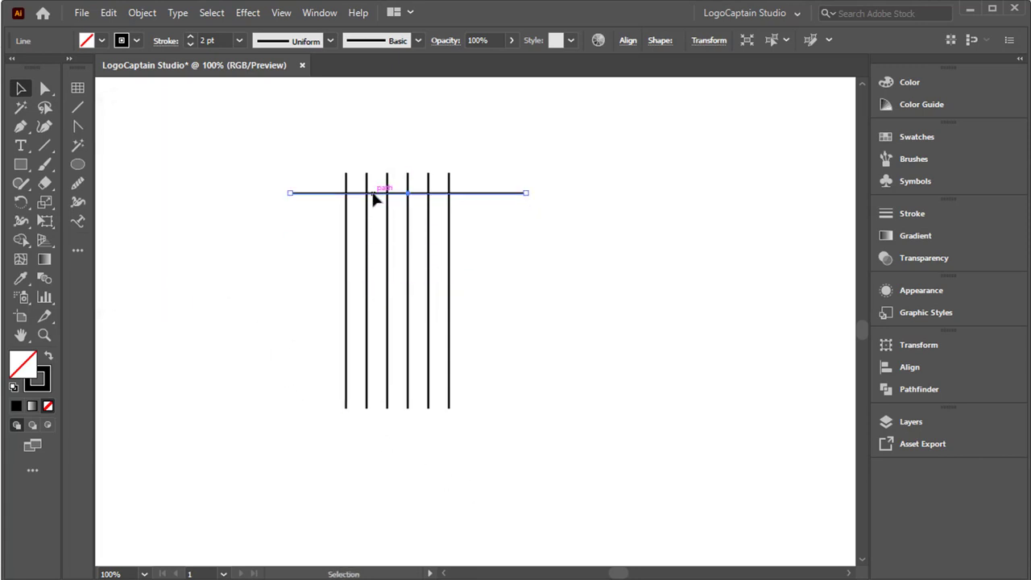
pyautogui.click(302, 256)
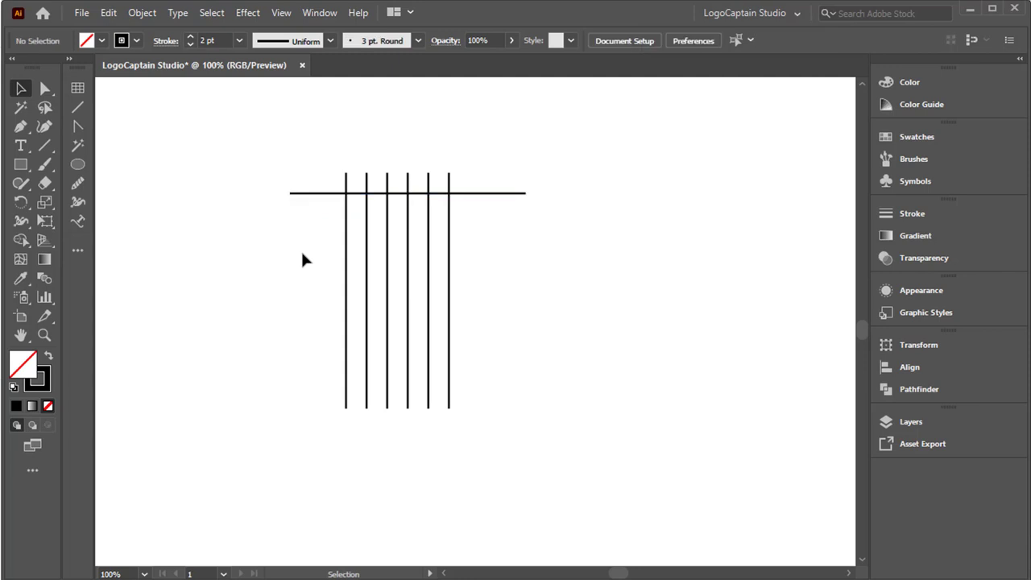
# Create a copy of the leftmost vertical line rotated 45° and move it so its upper end meets the horizontal line
pyautogui.click(348, 274)
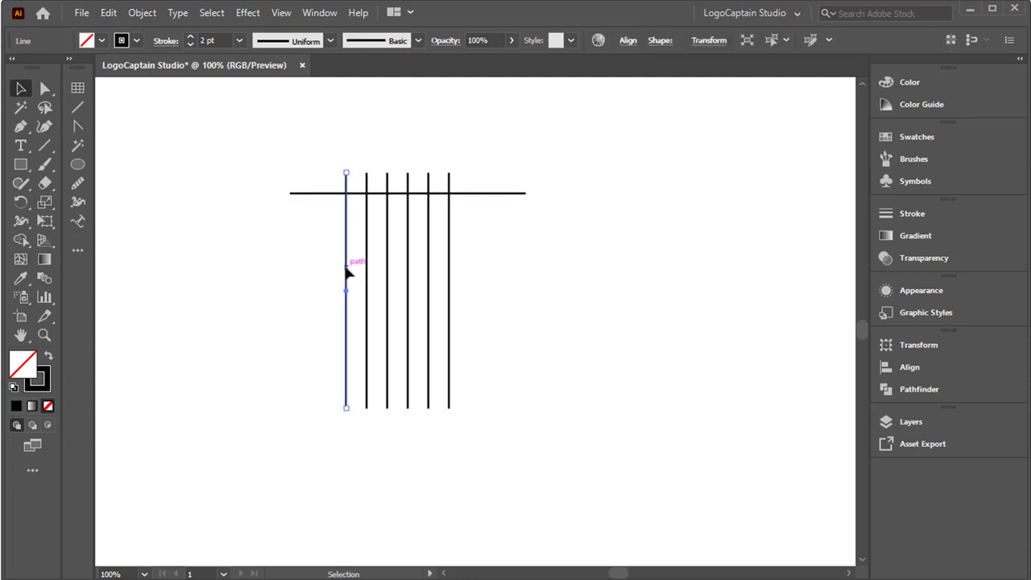
pyautogui.rightClick(318, 240)
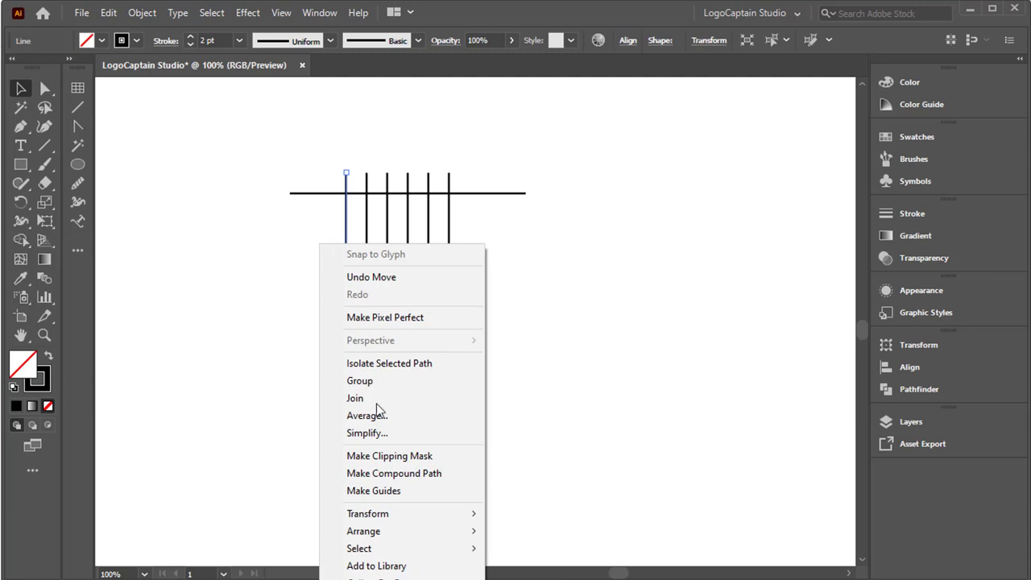
pyautogui.moveTo(421, 514)
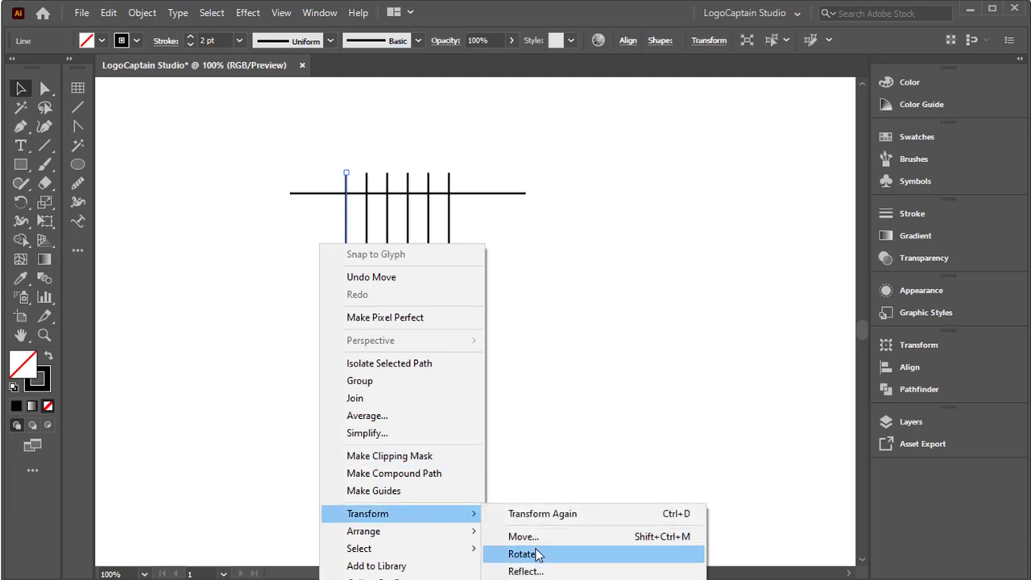
pyautogui.click(515, 554)
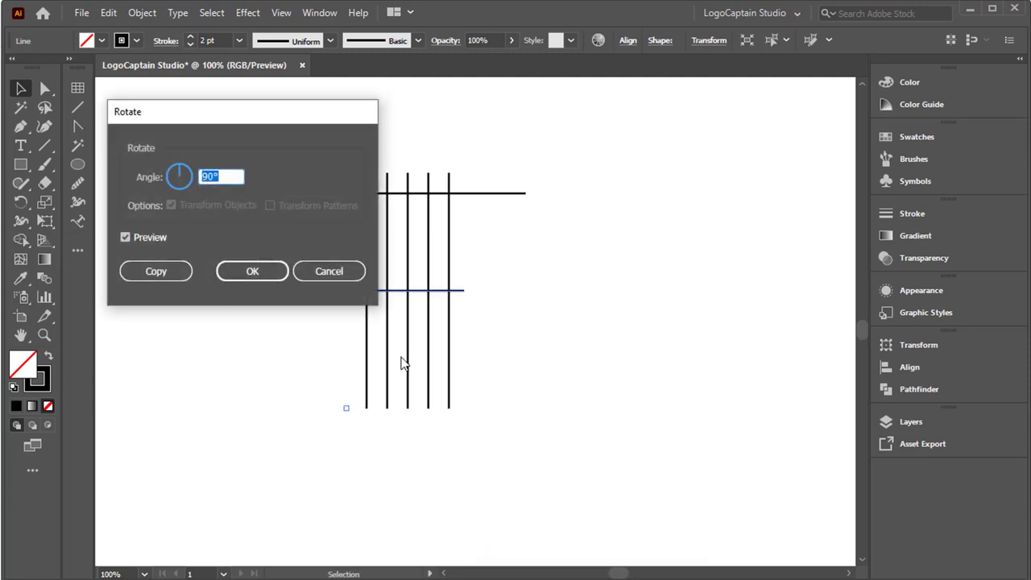
pyautogui.write('45')
pyautogui.click(125, 238)
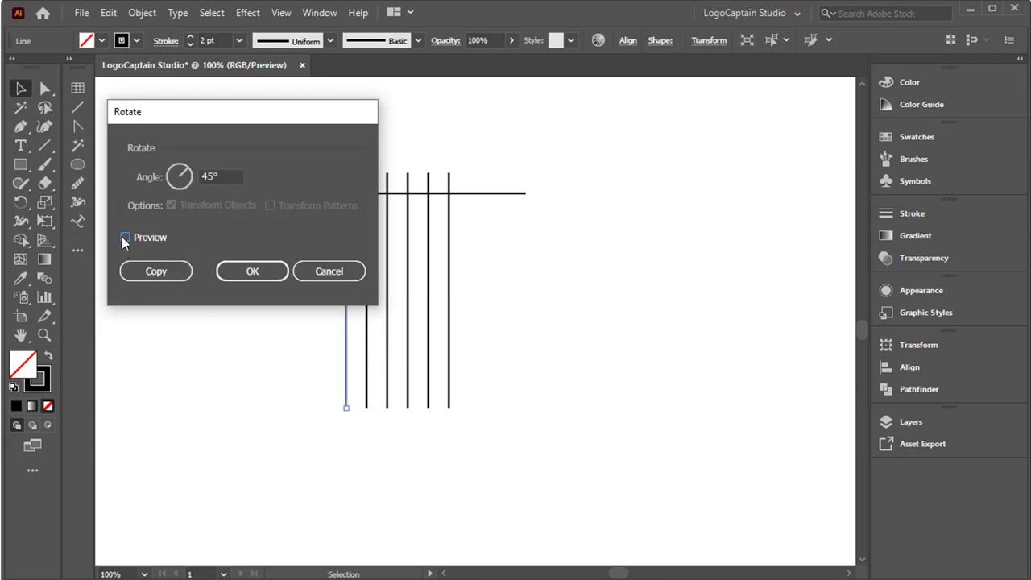
pyautogui.click(125, 238)
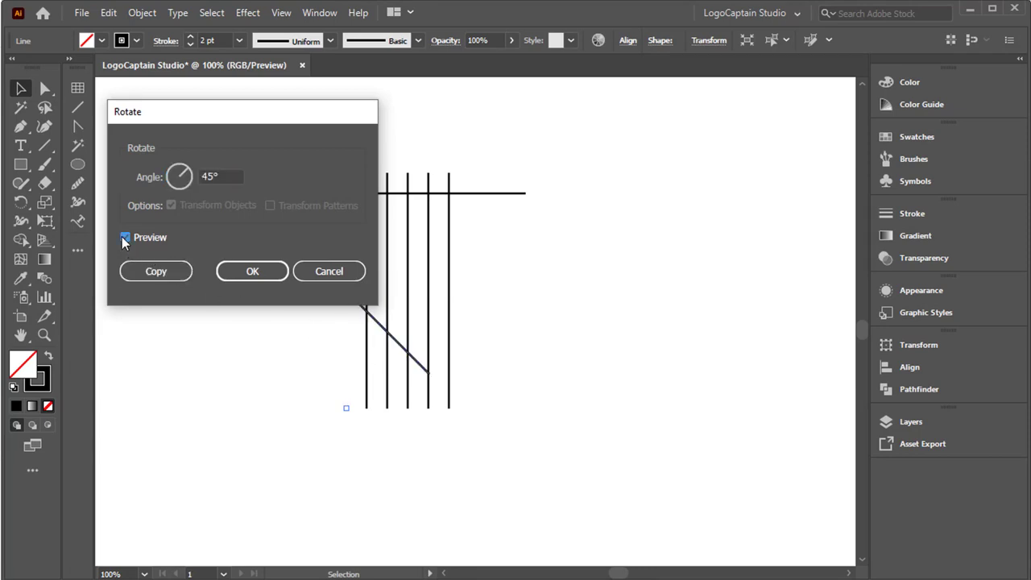
pyautogui.click(157, 271)
pyautogui.click(309, 381)
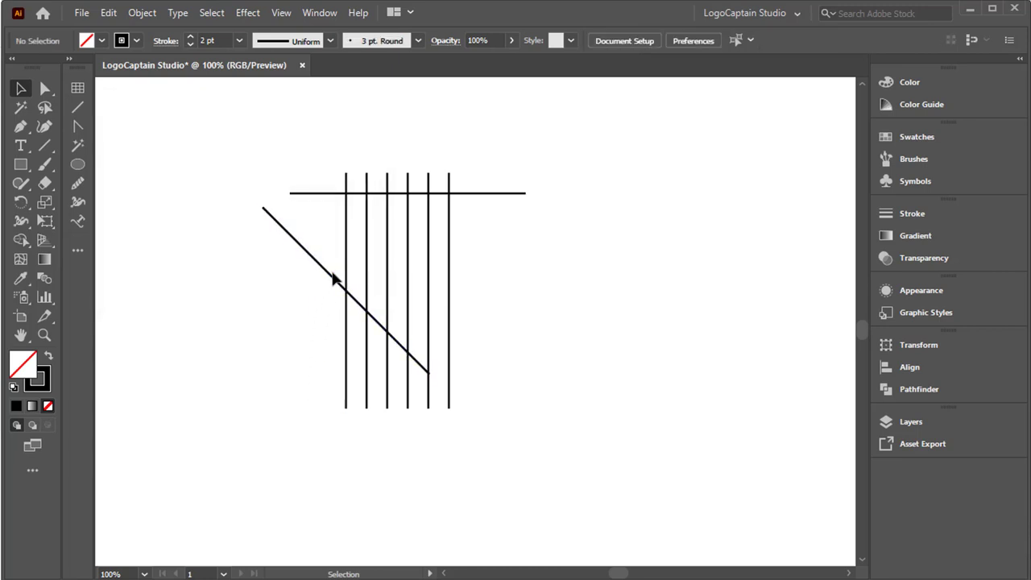
pyautogui.moveTo(332, 276); pyautogui.dragTo(364, 263)
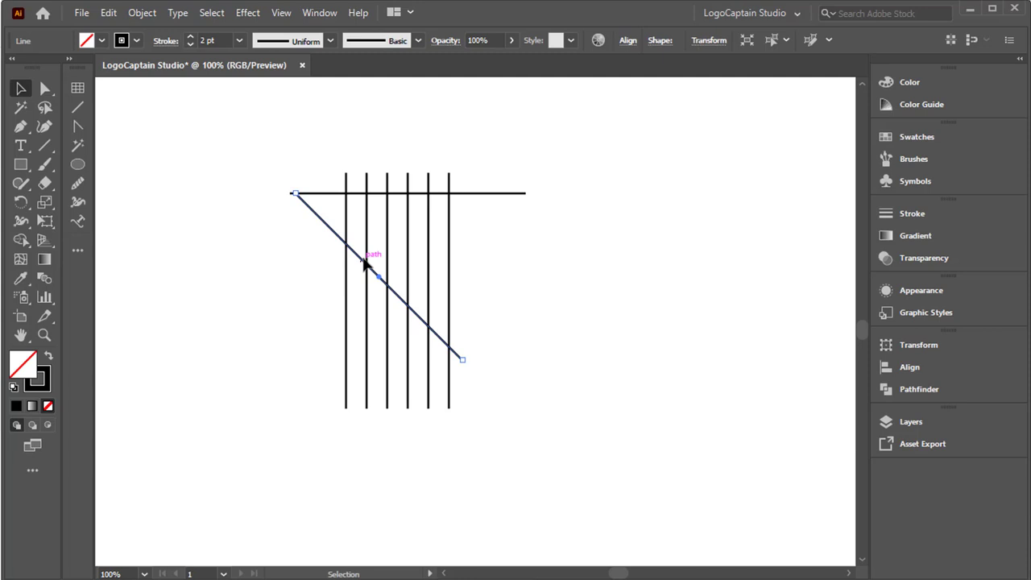
# Create a reflected copy of the diagonal line across the vertical axis to form an X
pyautogui.rightClick(307, 207)
pyautogui.moveTo(401, 486)
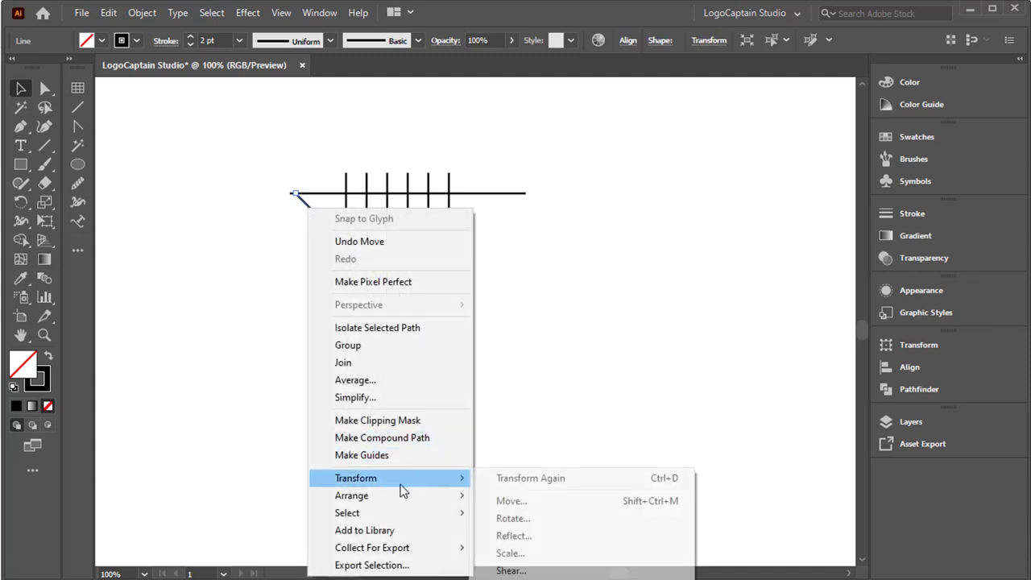
pyautogui.click(515, 535)
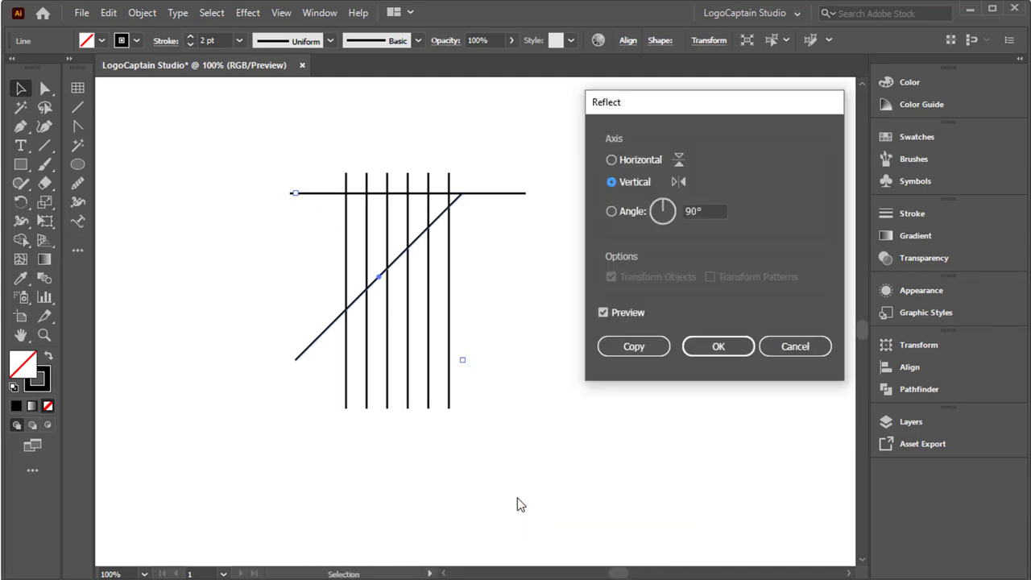
pyautogui.click(648, 348)
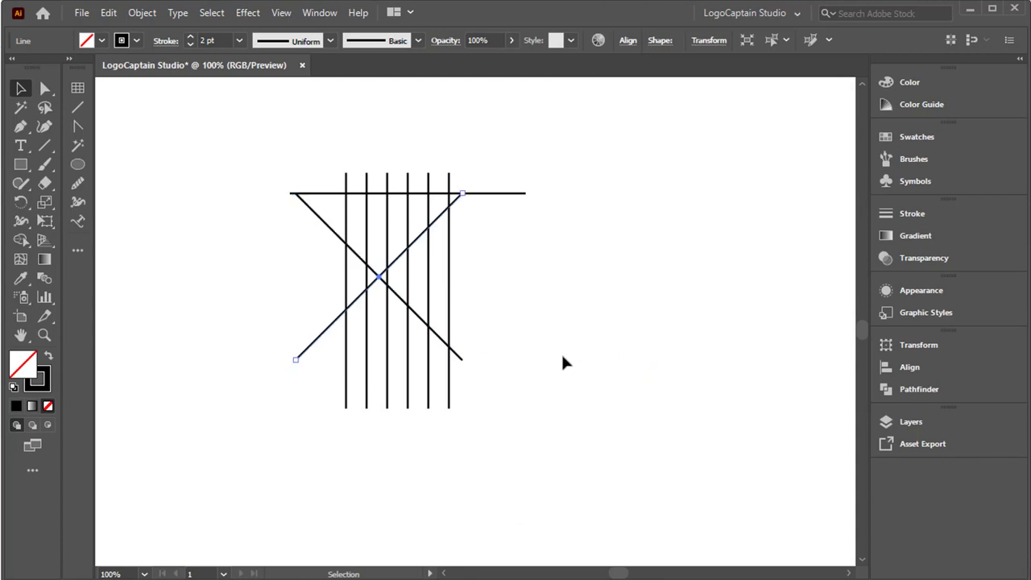
# Group the two crossed diagonal lines, and group the six vertical lines separately
pyautogui.moveTo(295, 229); pyautogui.dragTo(327, 360)
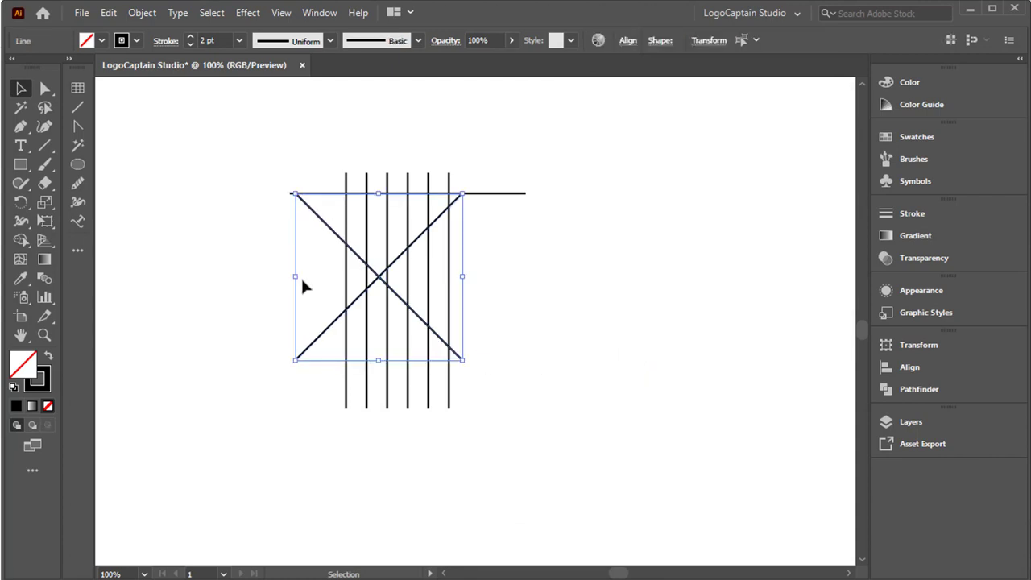
pyautogui.rightClick(311, 271)
pyautogui.click(349, 367)
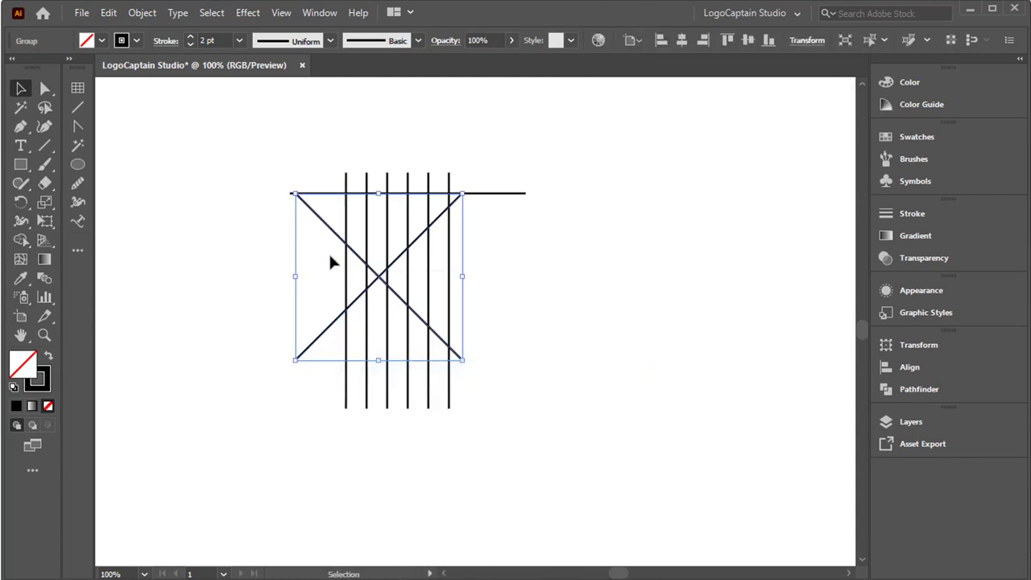
pyautogui.moveTo(333, 159); pyautogui.dragTo(464, 187)
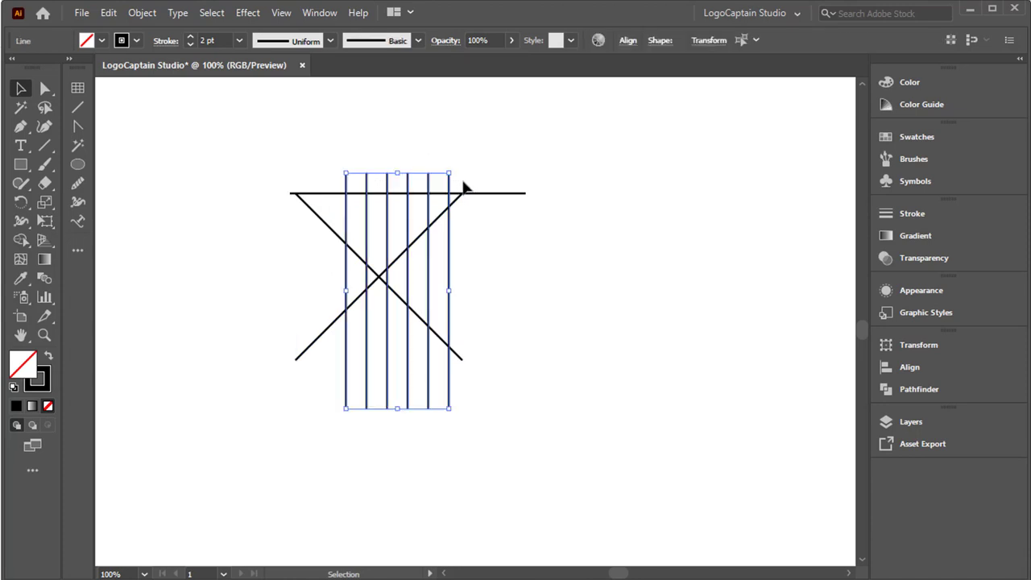
pyautogui.rightClick(464, 152)
pyautogui.click(501, 252)
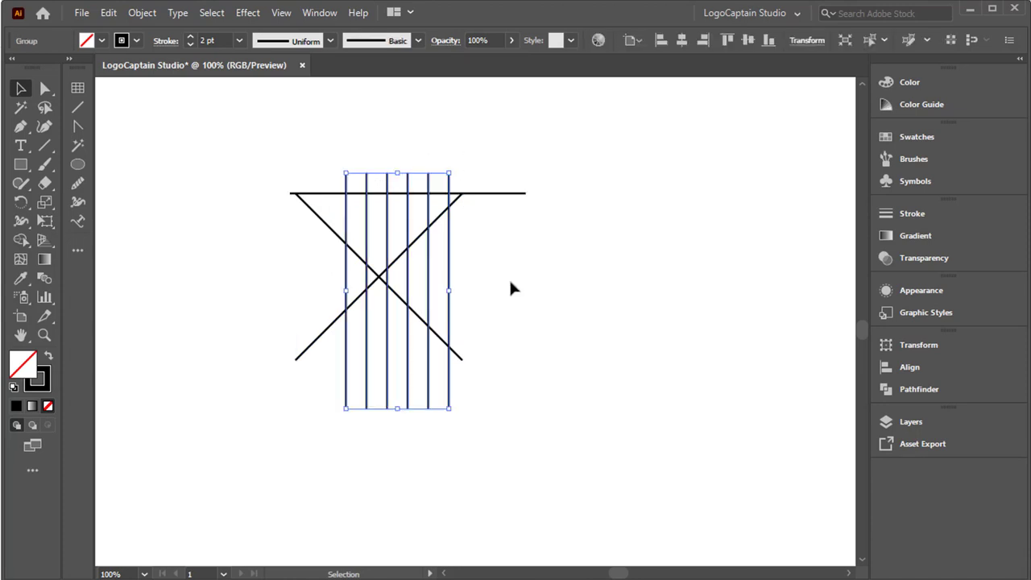
pyautogui.click(512, 288)
# Align the two groups and the horizontal line on their horizontal centers, and move all the artwork up the canvas
pyautogui.moveTo(336, 168); pyautogui.dragTo(516, 336)
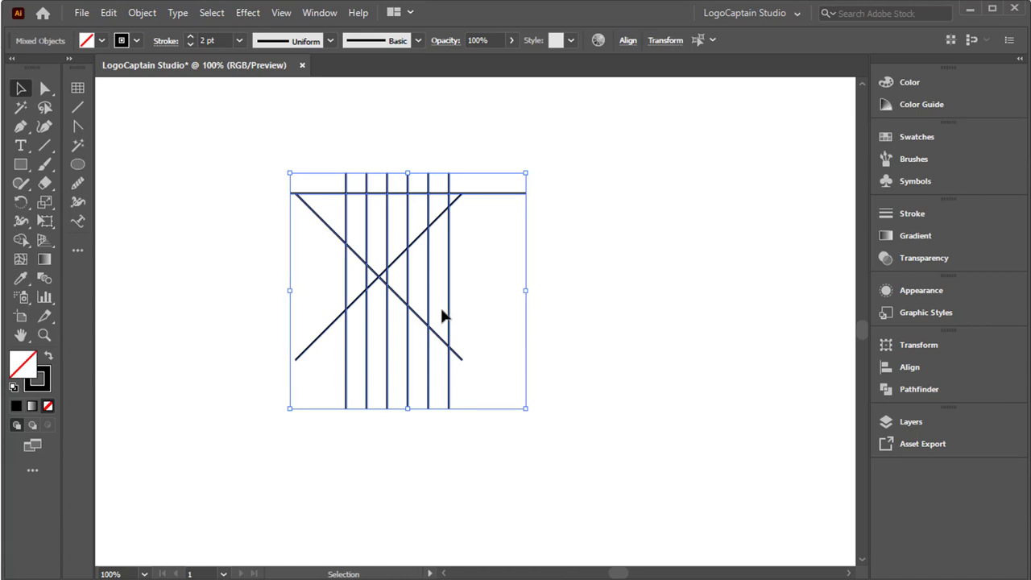
pyautogui.moveTo(428, 304); pyautogui.dragTo(514, 326)
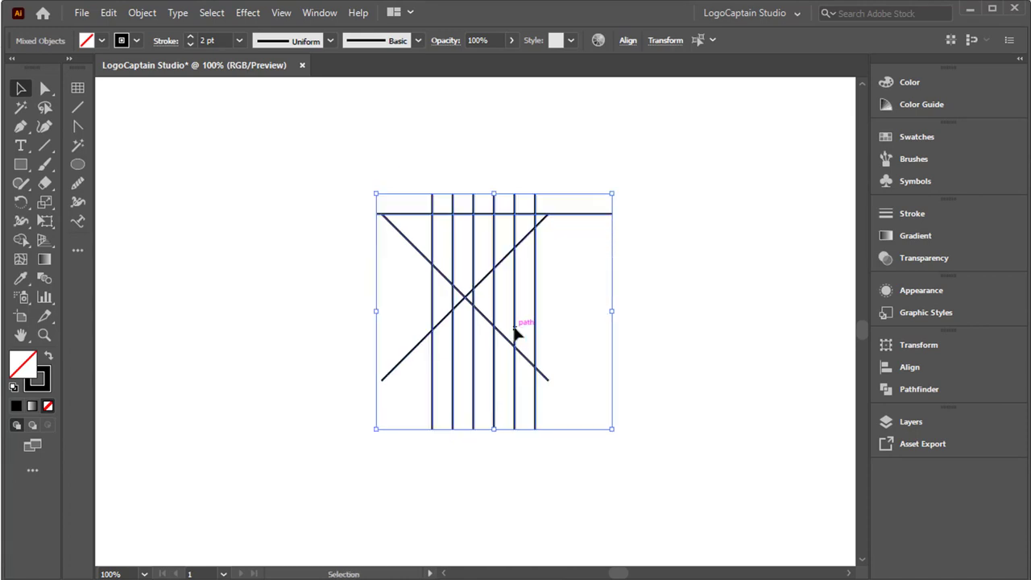
pyautogui.click(626, 41)
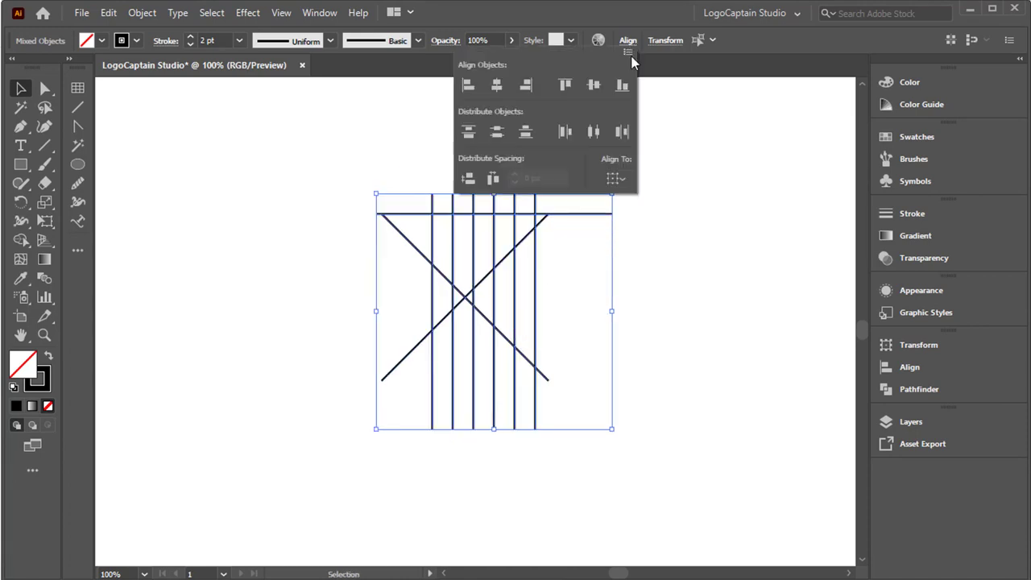
pyautogui.click(496, 87)
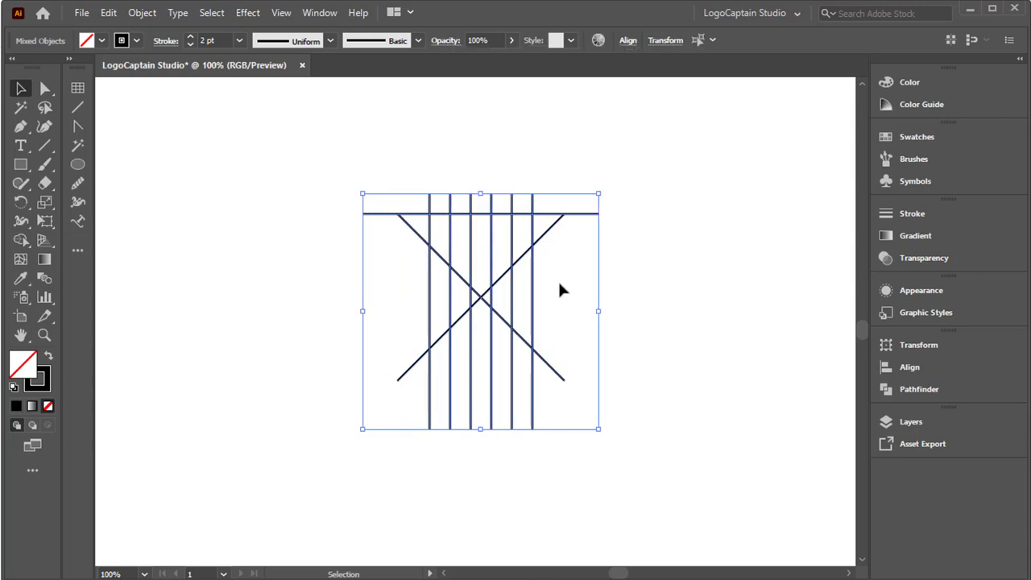
pyautogui.moveTo(532, 296); pyautogui.dragTo(536, 230)
pyautogui.click(554, 254)
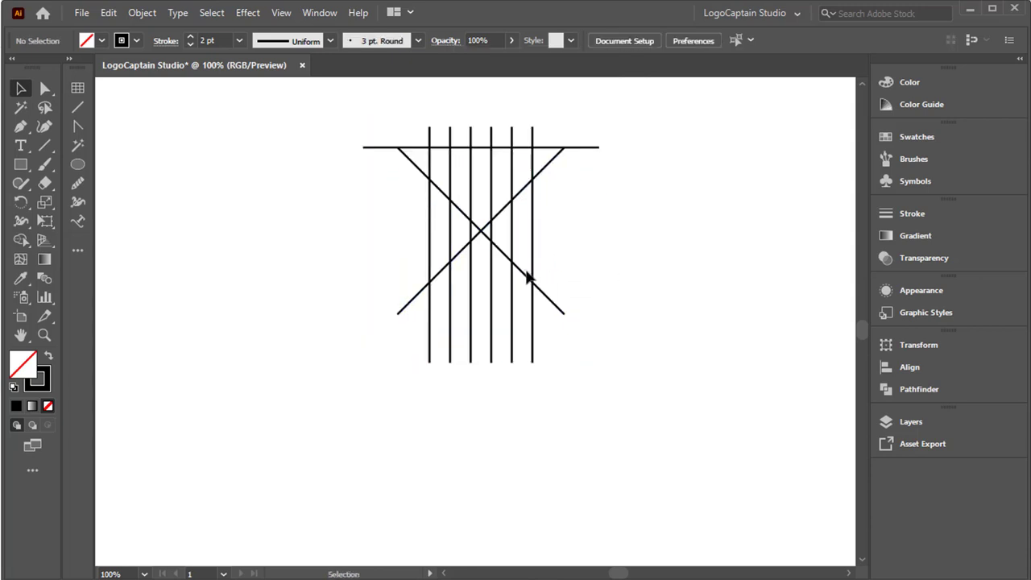
# Copy the crossed-diagonals group, paste it at the same position, and move the copy straight down a short distance
pyautogui.click(525, 275)
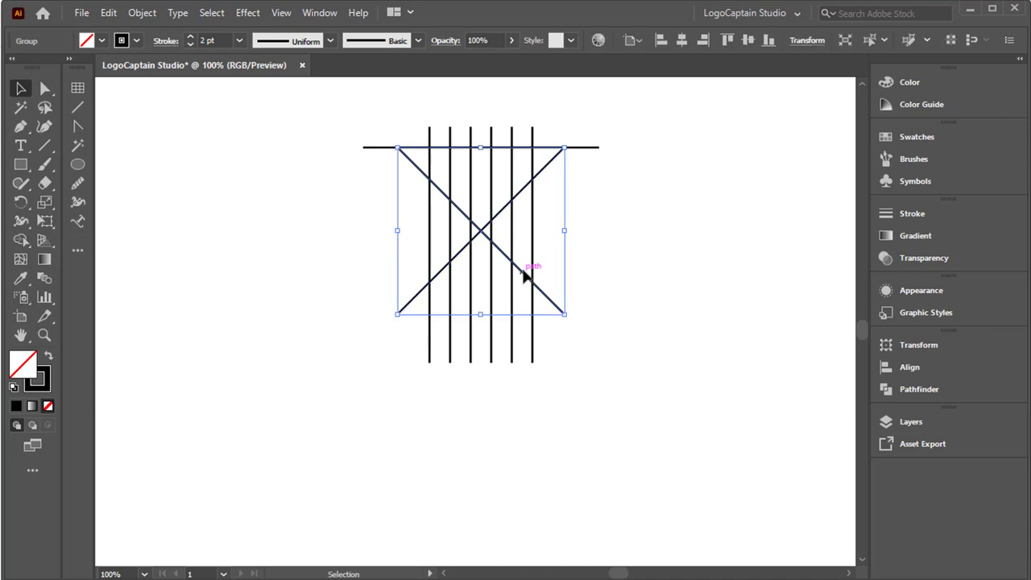
pyautogui.click(113, 18)
pyautogui.click(129, 88)
pyautogui.click(109, 16)
pyautogui.click(161, 125)
pyautogui.moveTo(483, 230); pyautogui.dragTo(483, 262)
pyautogui.click(609, 281)
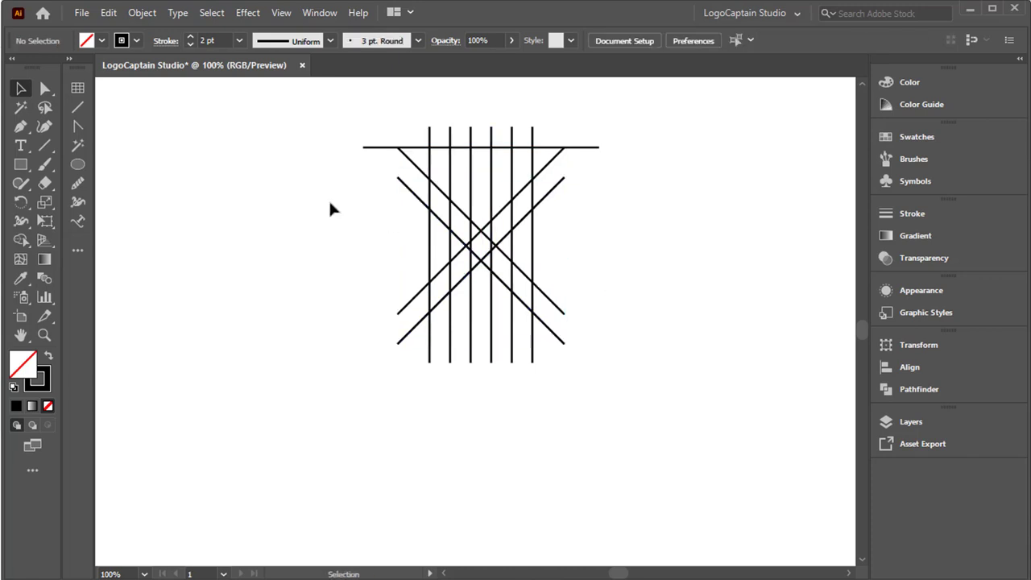
# Extend the upper-right end of the lower X's rising diagonal along its own direction past the horizontal line
pyautogui.click(45, 88)
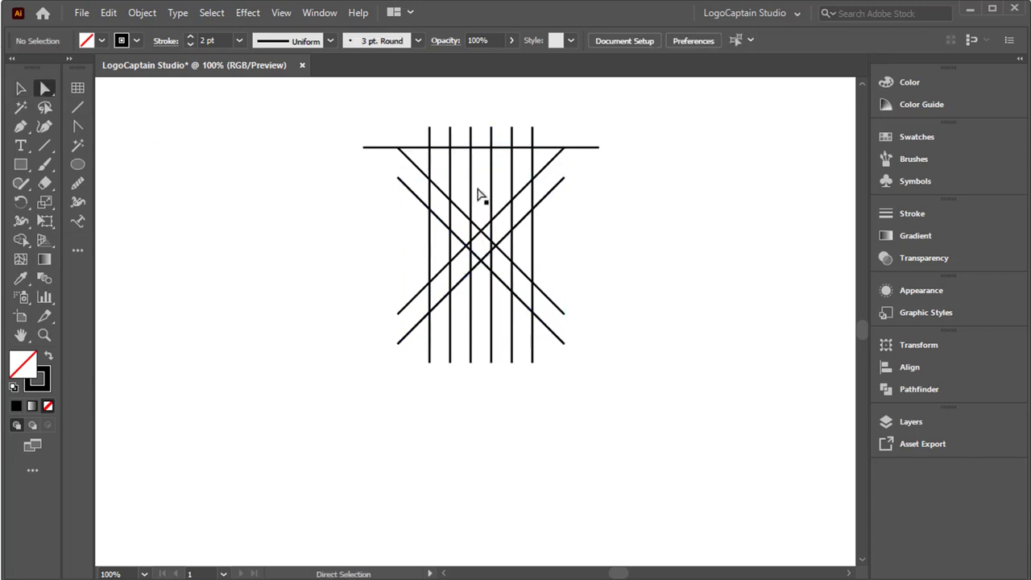
pyautogui.click(563, 178)
pyautogui.moveTo(563, 179); pyautogui.dragTo(620, 121)
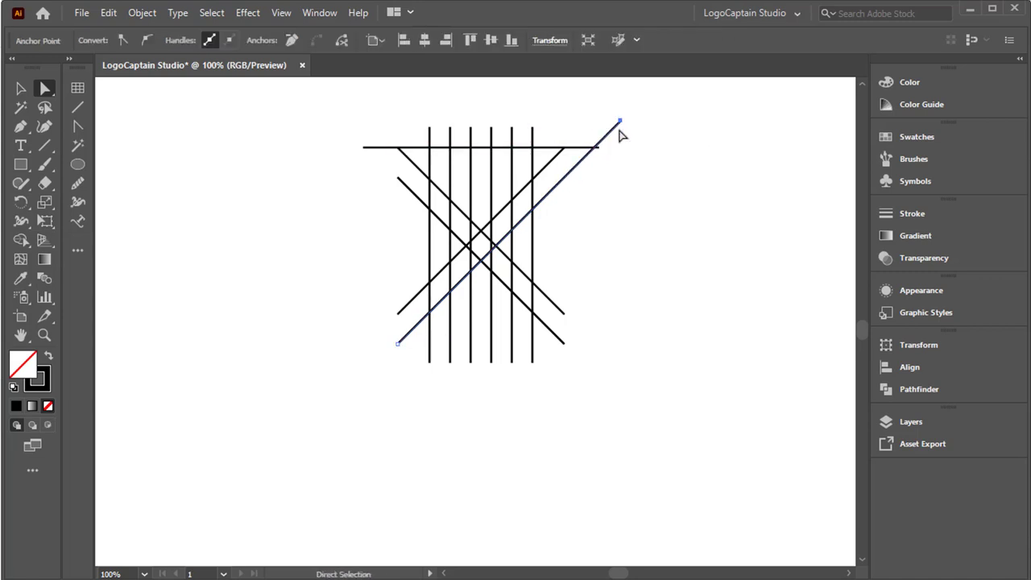
# Extend the upper-left end of the lower X's falling diagonal along its own direction past the horizontal line
pyautogui.click(397, 178)
pyautogui.moveTo(397, 175); pyautogui.dragTo(355, 108)
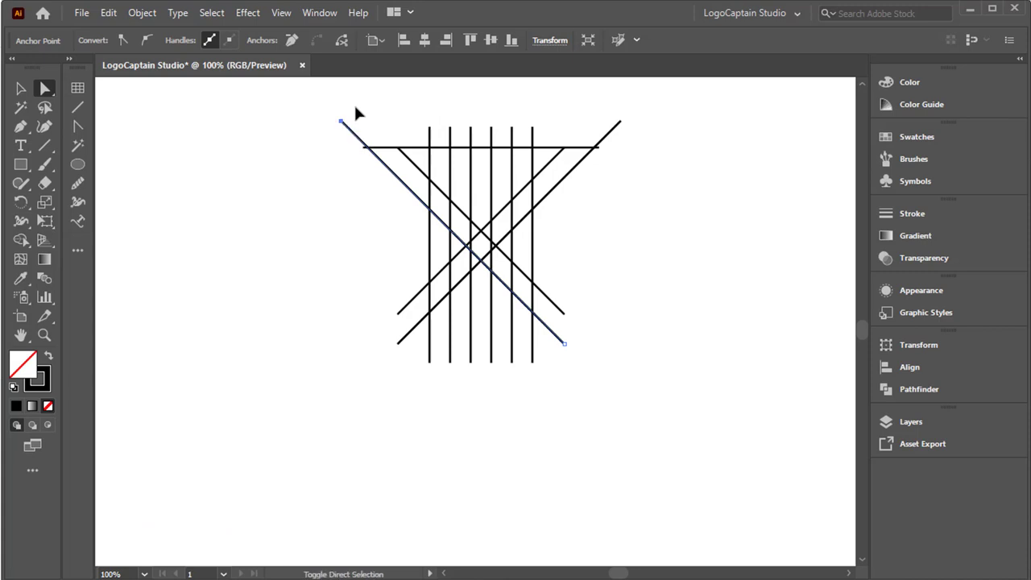
pyautogui.click(351, 257)
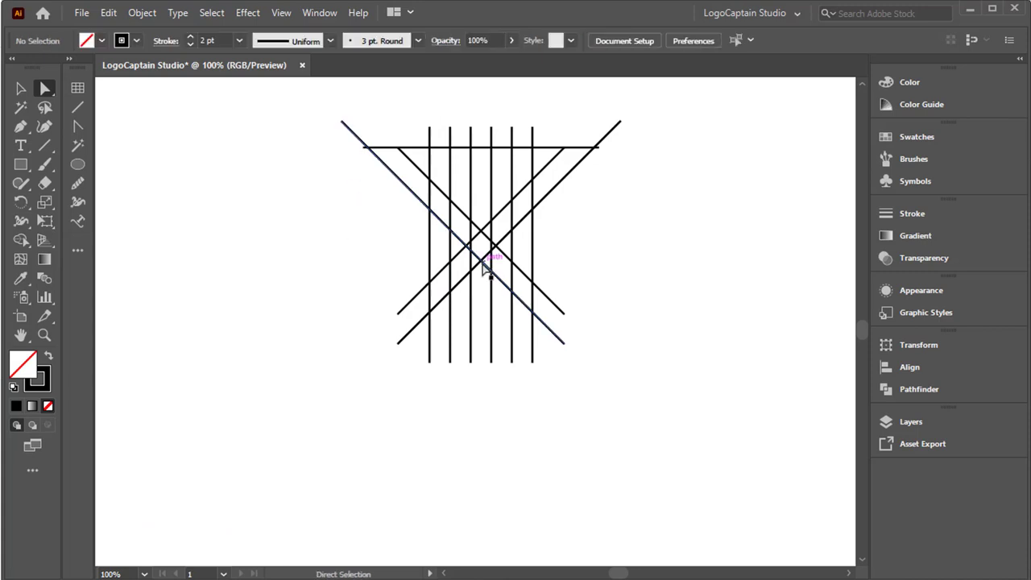
# Copy the lower X group, paste it in front, and move the copy straight down so it crosses near the lower ends of the vertical lines
pyautogui.click(20, 89)
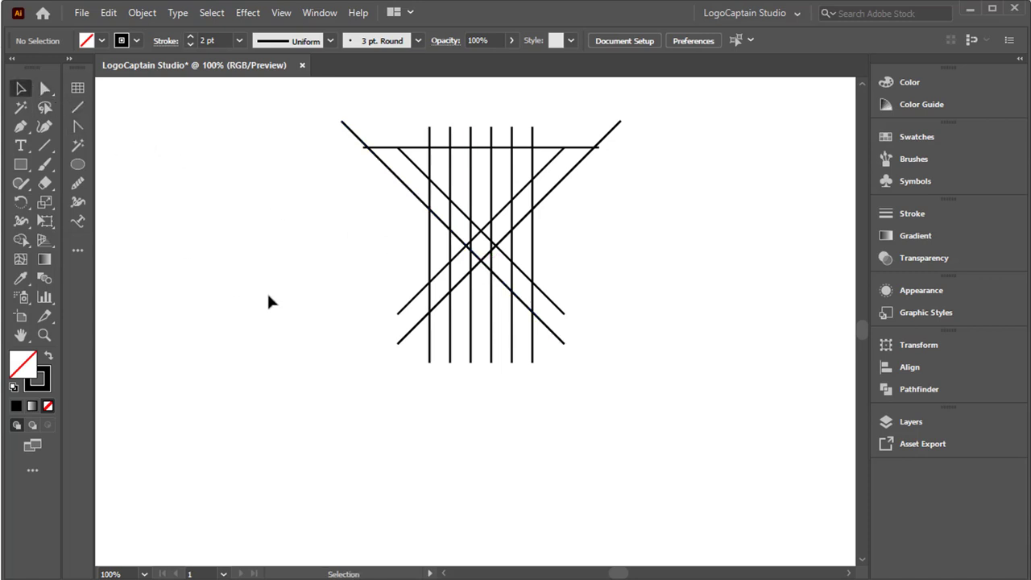
pyautogui.click(483, 264)
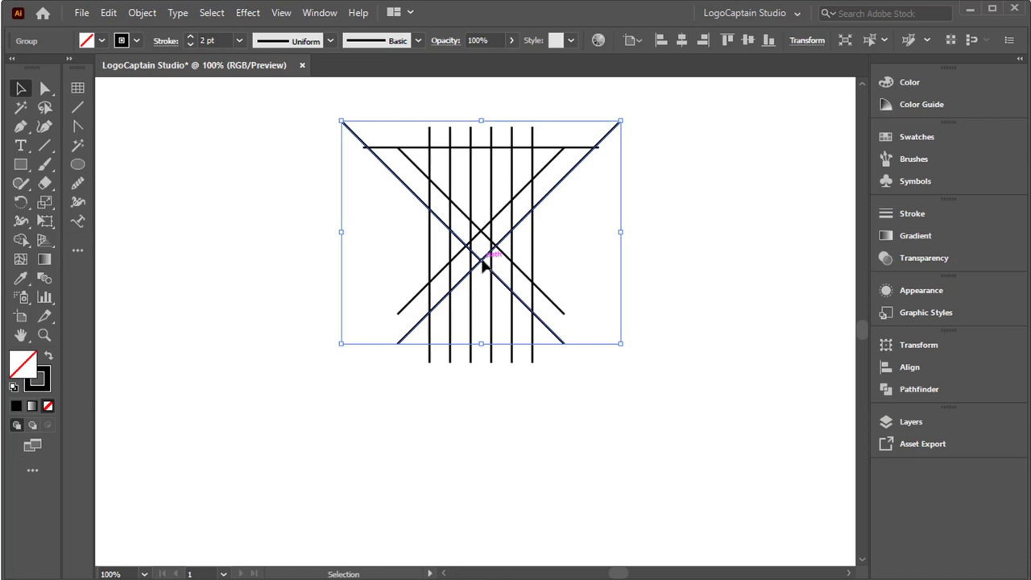
pyautogui.click(109, 13)
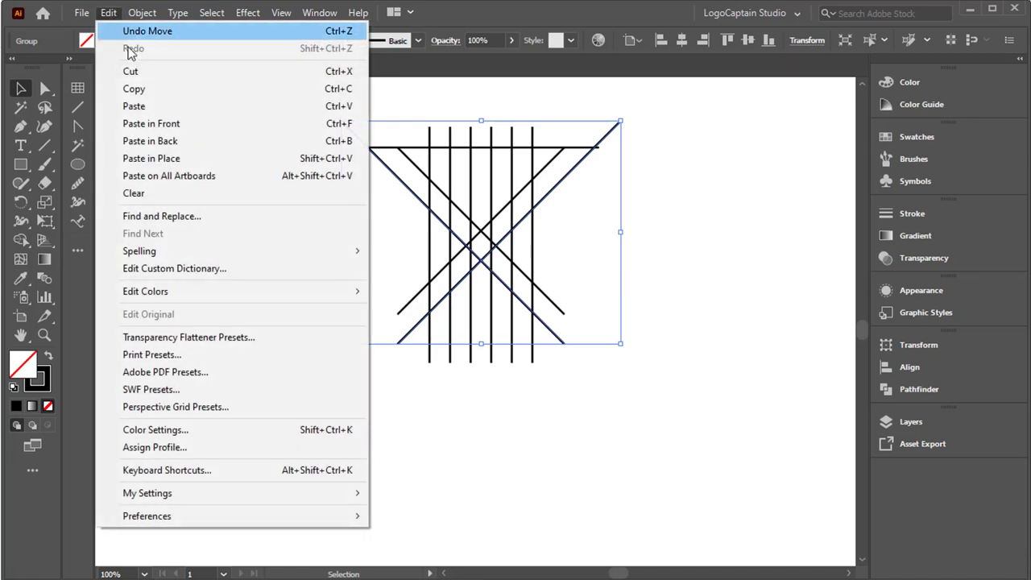
pyautogui.click(103, 90)
pyautogui.click(108, 13)
pyautogui.click(153, 125)
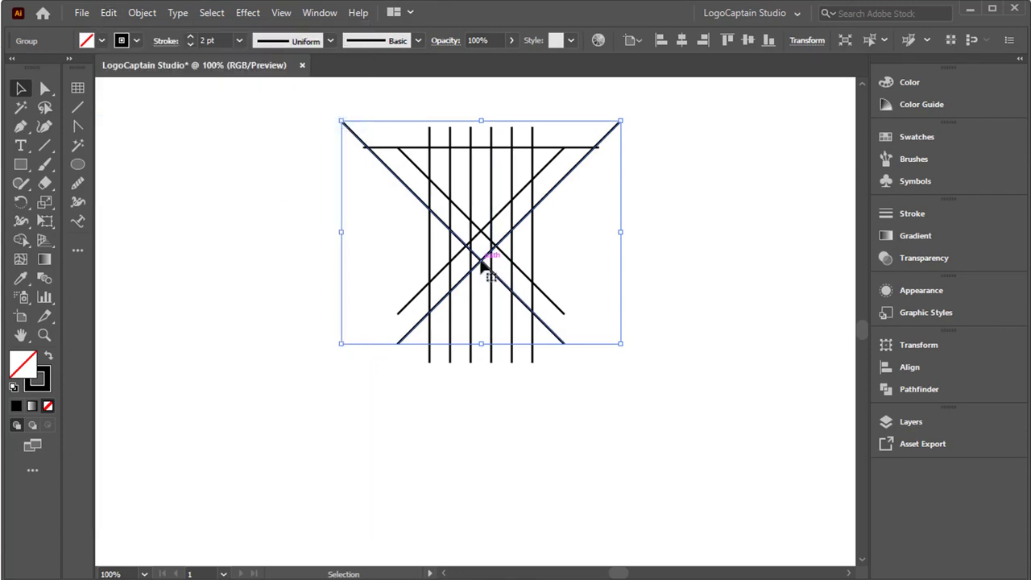
pyautogui.moveTo(483, 267); pyautogui.dragTo(495, 331)
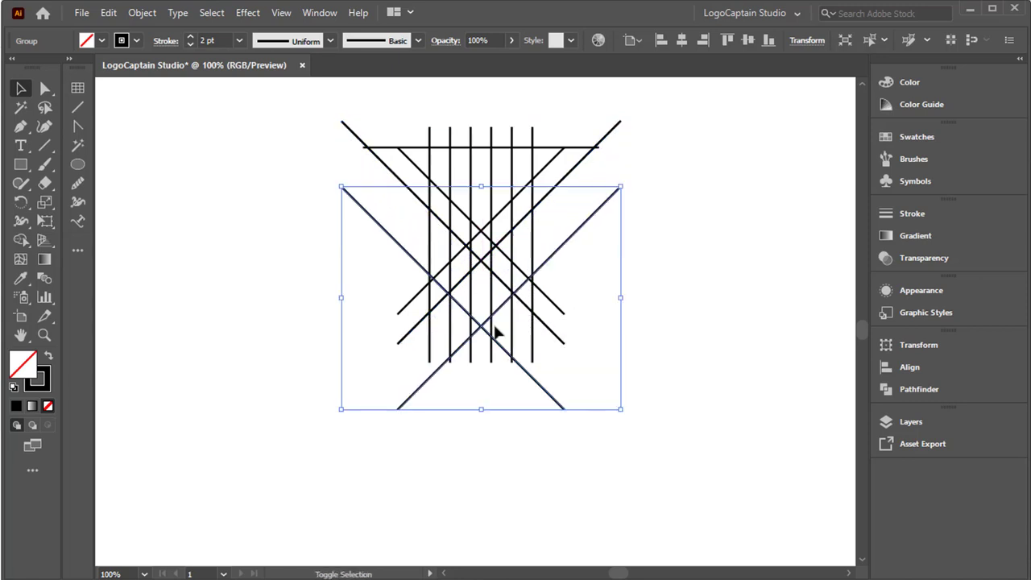
pyautogui.click(593, 359)
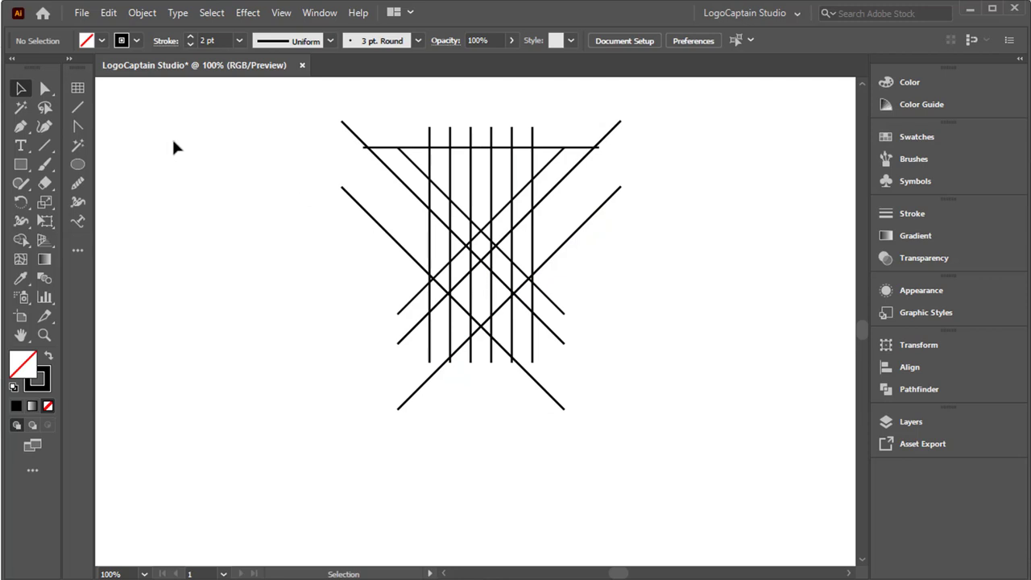
# Duplicate the horizontal line straight down to where the upper X meets the outermost verticals, and lengthen the copy at both ends
pyautogui.click(385, 149)
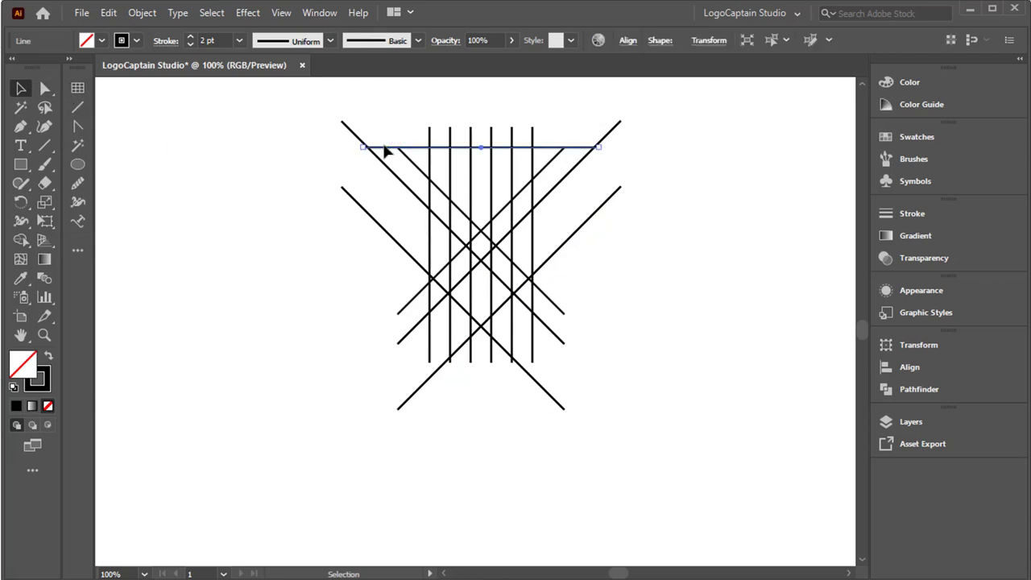
pyautogui.moveTo(385, 150); pyautogui.dragTo(386, 185)
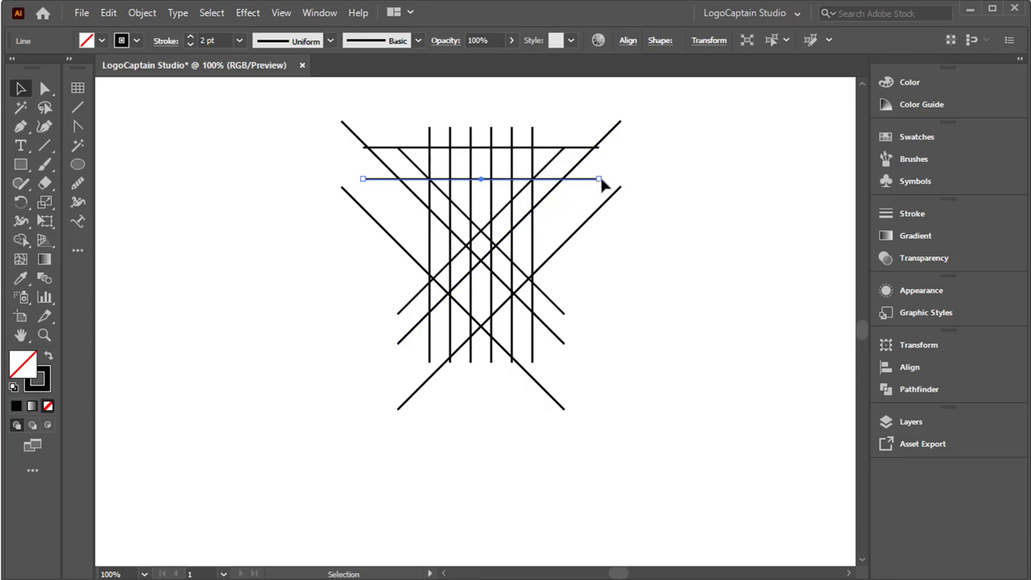
pyautogui.moveTo(599, 180); pyautogui.dragTo(665, 178)
pyautogui.moveTo(361, 178); pyautogui.dragTo(313, 179)
pyautogui.click(351, 263)
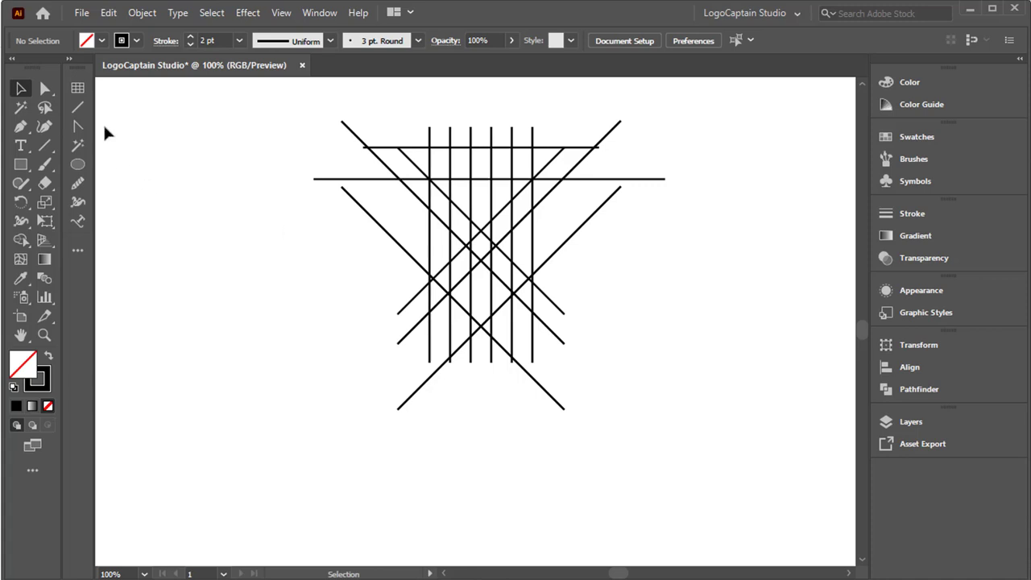
# Extend both upper ends of the lowest X's diagonals along their own directions past the second horizontal line
pyautogui.click(44, 88)
pyautogui.moveTo(620, 188); pyautogui.dragTo(640, 169)
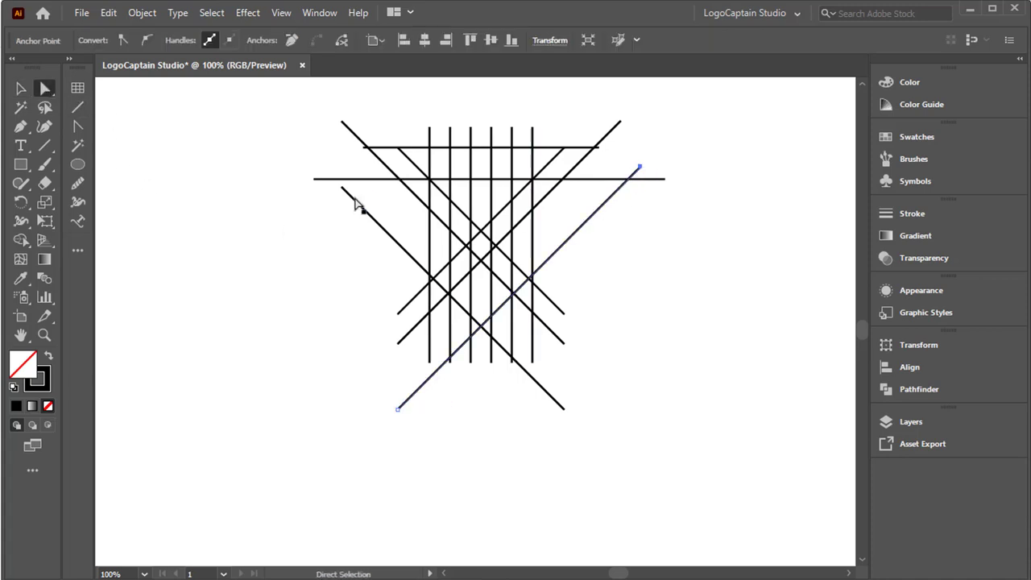
pyautogui.moveTo(342, 188); pyautogui.dragTo(321, 167)
pyautogui.click(363, 271)
pyautogui.click(21, 89)
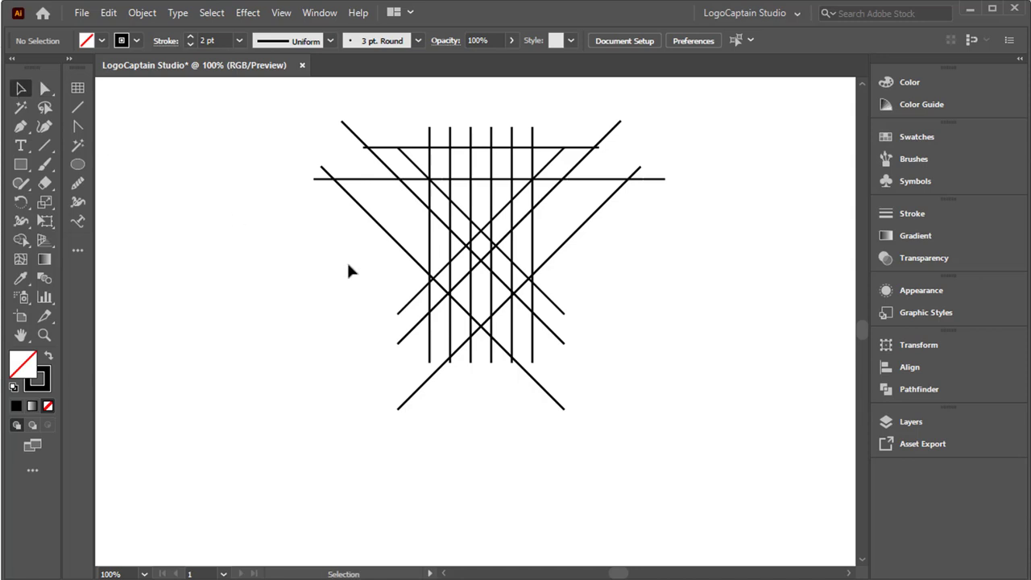
# Copy the lowest X group, paste it in front, and move the copy straight down a short distance
pyautogui.click(394, 242)
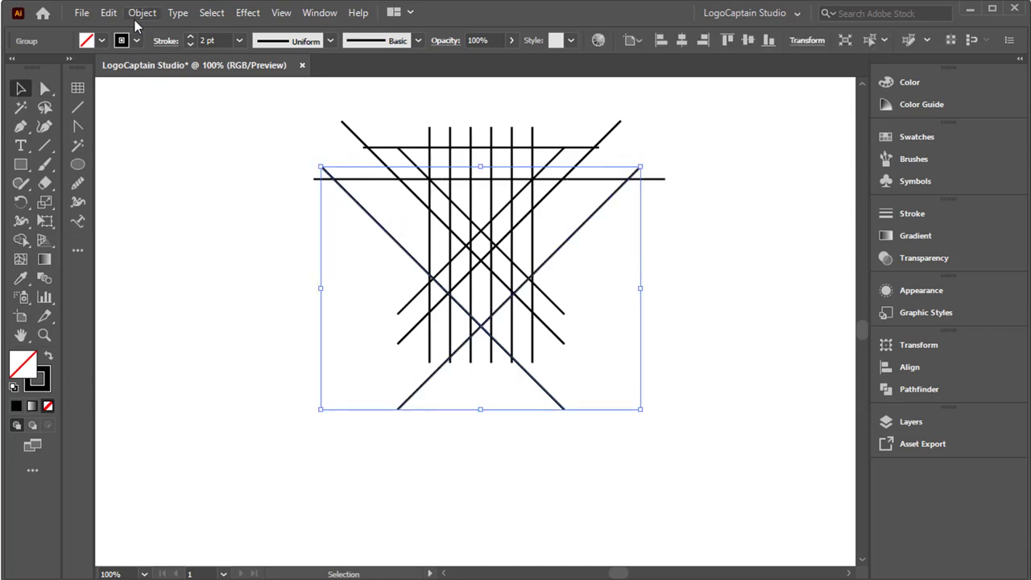
pyautogui.click(111, 13)
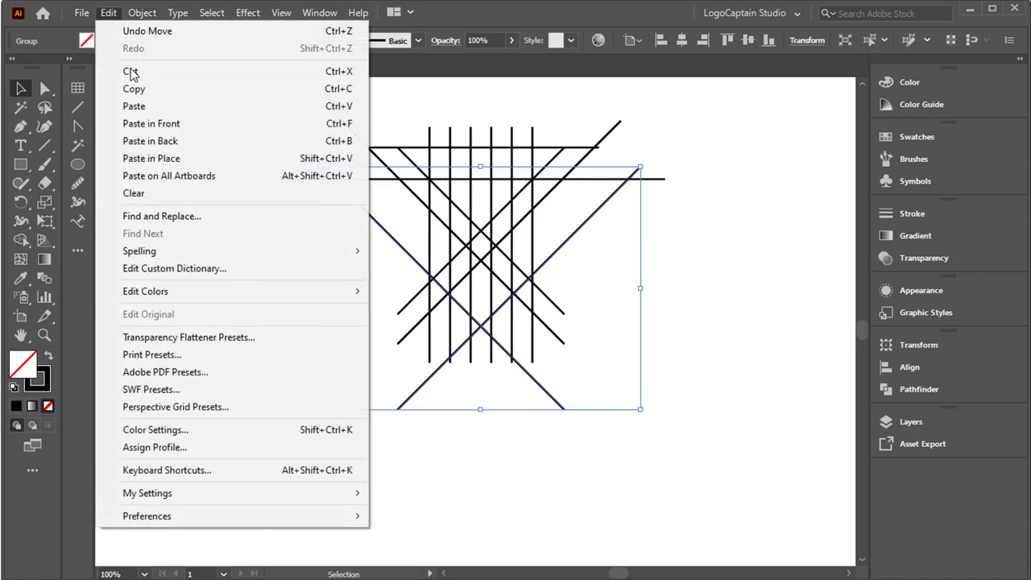
pyautogui.click(135, 90)
pyautogui.click(117, 16)
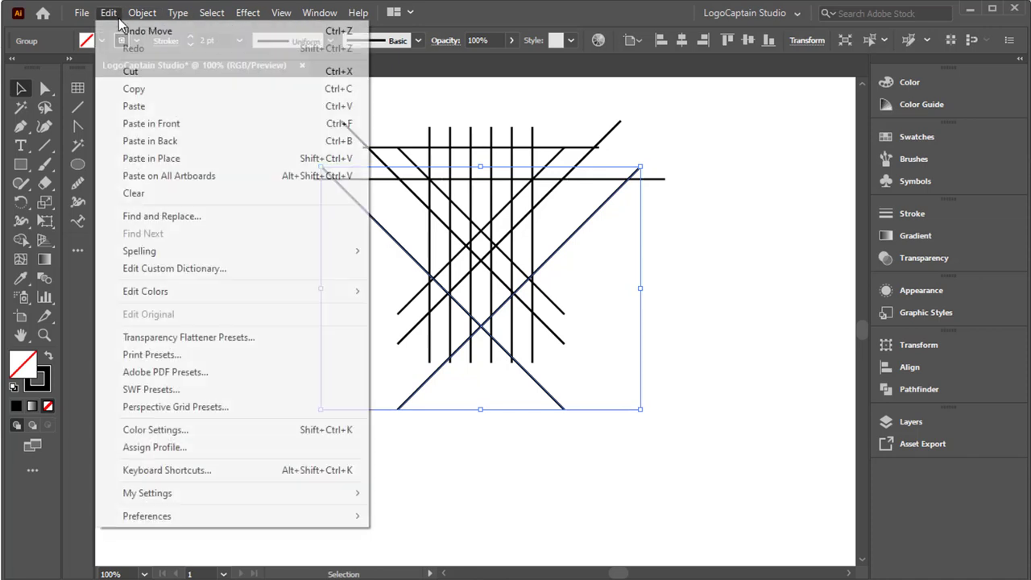
pyautogui.click(147, 124)
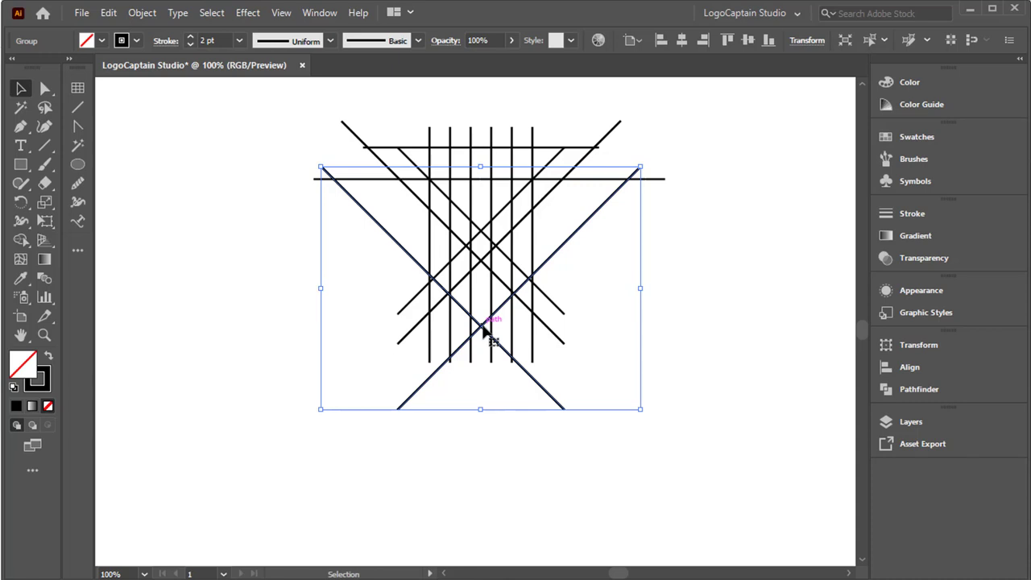
pyautogui.moveTo(484, 330); pyautogui.dragTo(485, 361)
pyautogui.click(481, 414)
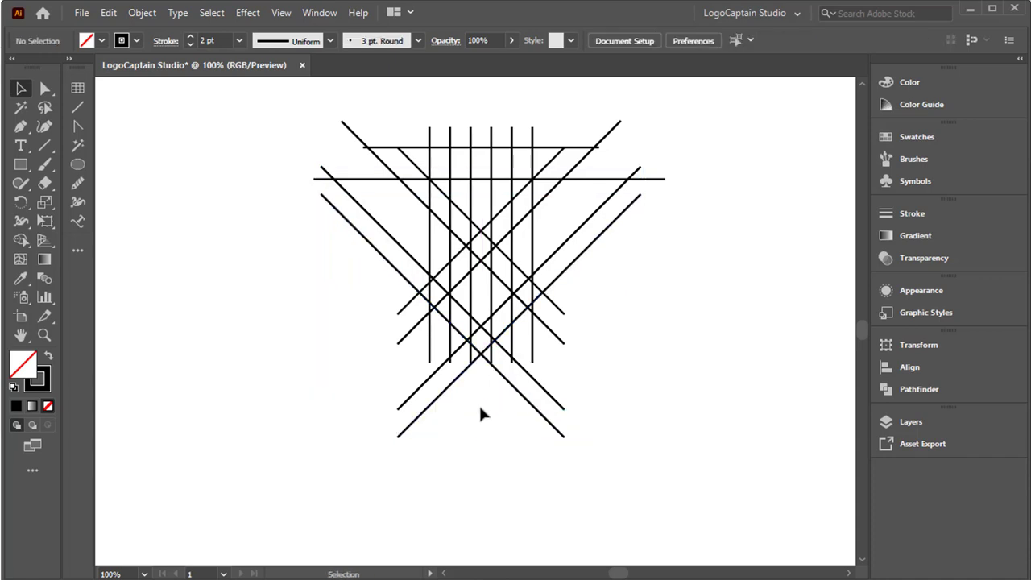
# Draw a vertical line down from the left intersection of the lower horizontal and outer diagonal, and duplicate it inward halfway to the six verticals
pyautogui.click(47, 148)
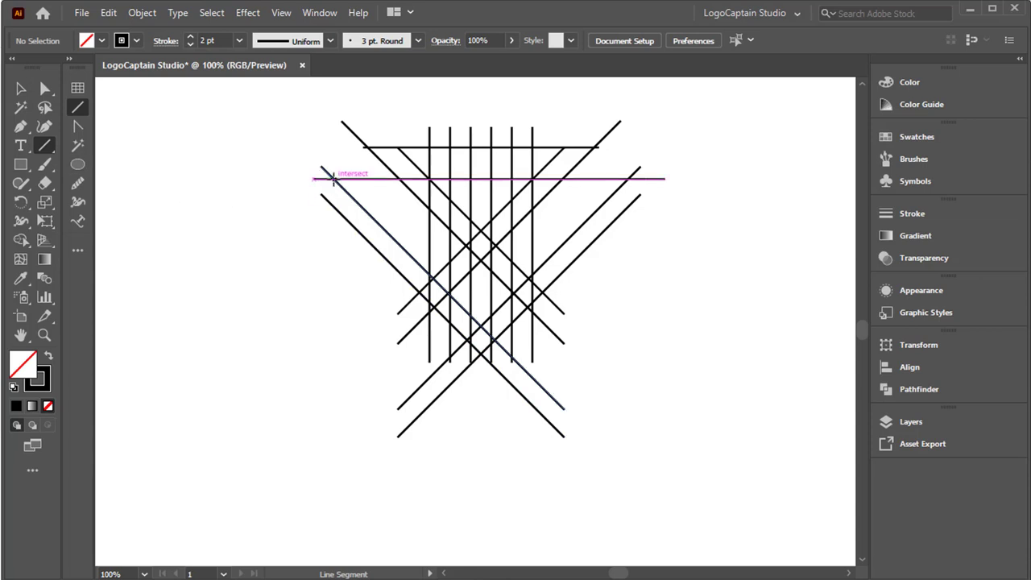
pyautogui.moveTo(332, 179); pyautogui.dragTo(345, 363)
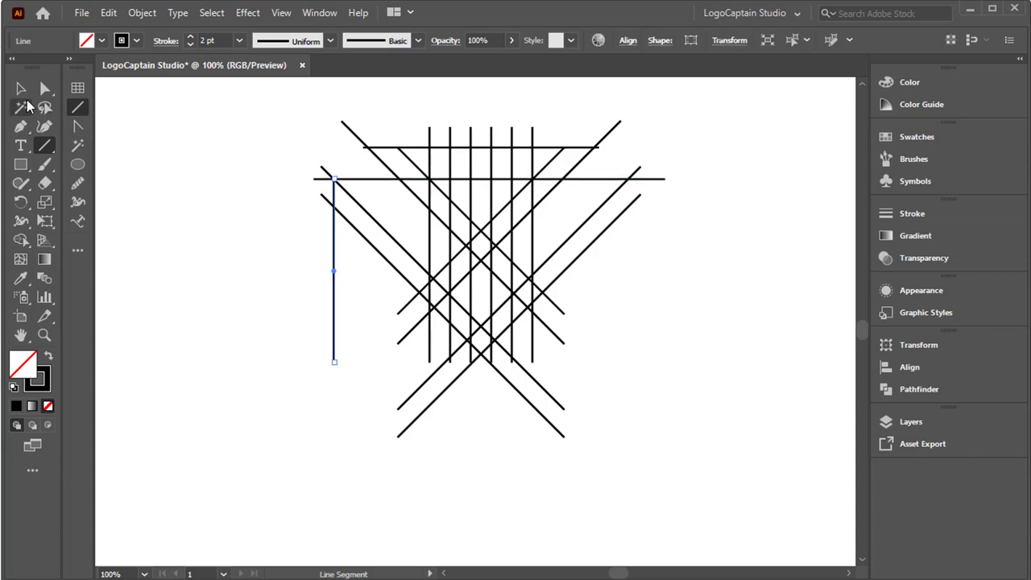
pyautogui.click(22, 93)
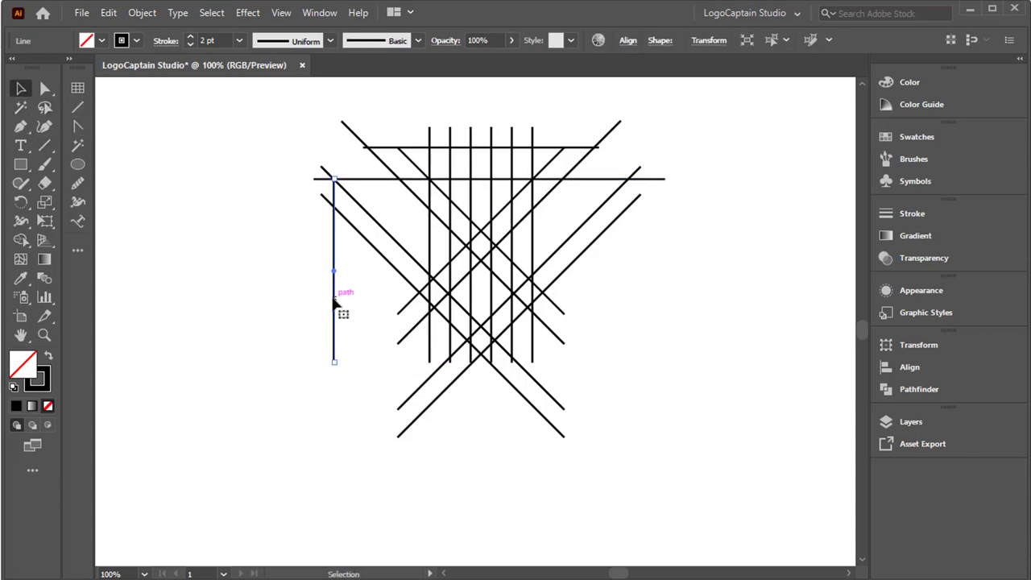
pyautogui.moveTo(335, 302); pyautogui.dragTo(384, 303)
pyautogui.click(372, 329)
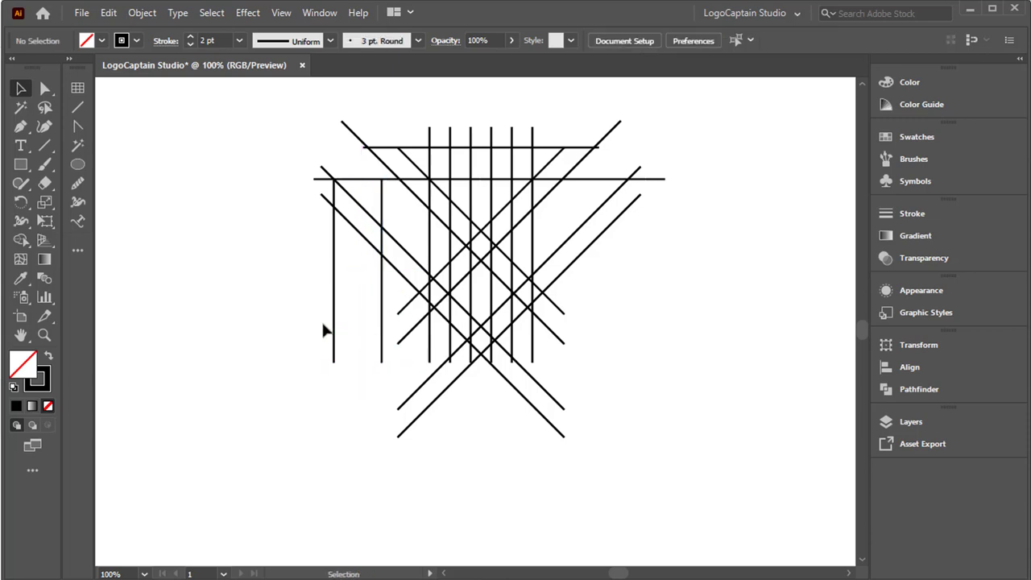
# Duplicate the two new left verticals straight across to the right, with the outer one meeting the horizontal and rising diagonal's intersection
pyautogui.moveTo(323, 325); pyautogui.dragTo(617, 340)
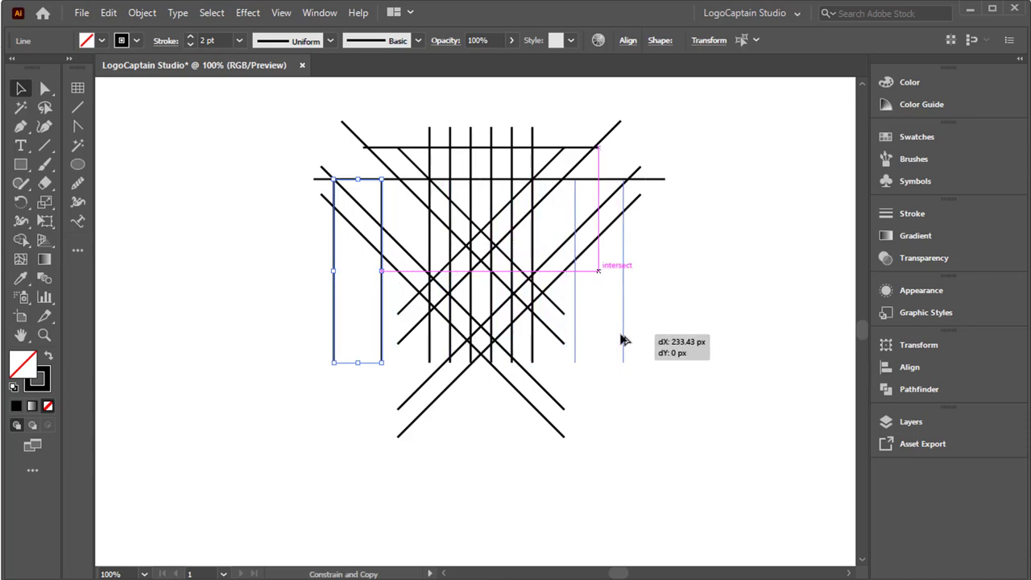
pyautogui.moveTo(627, 340); pyautogui.dragTo(628, 341)
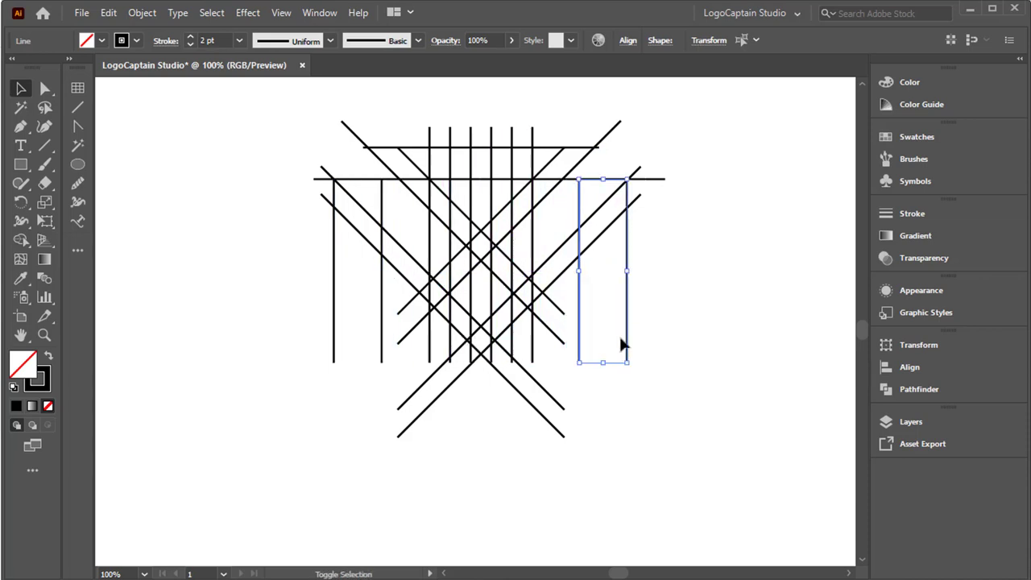
pyautogui.click(603, 339)
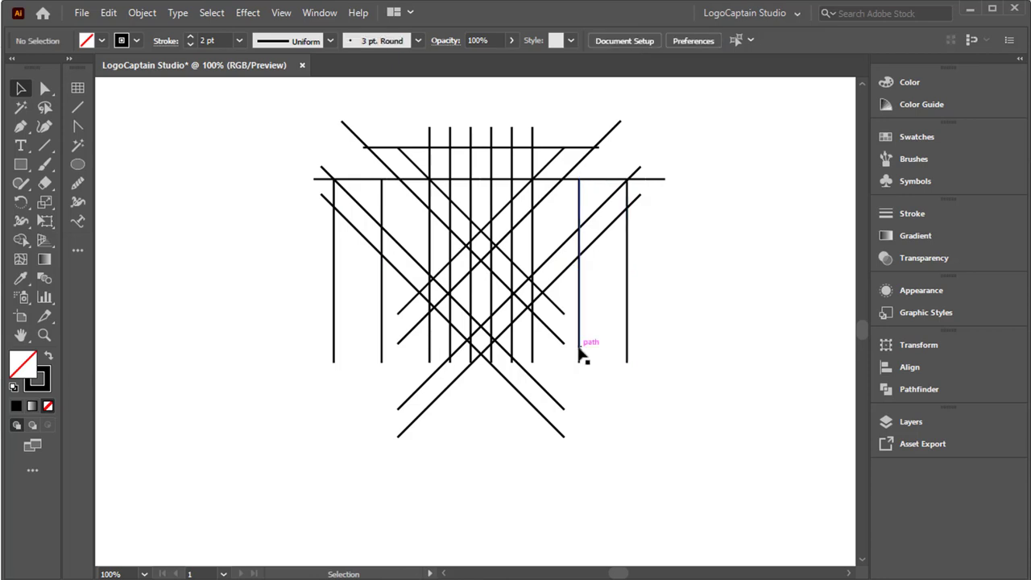
# Group the two outer vertical lines on the right, and group the two on the left separately
pyautogui.click(579, 351)
pyautogui.click(594, 369)
pyautogui.moveTo(574, 375); pyautogui.dragTo(650, 348)
pyautogui.rightClick(608, 320)
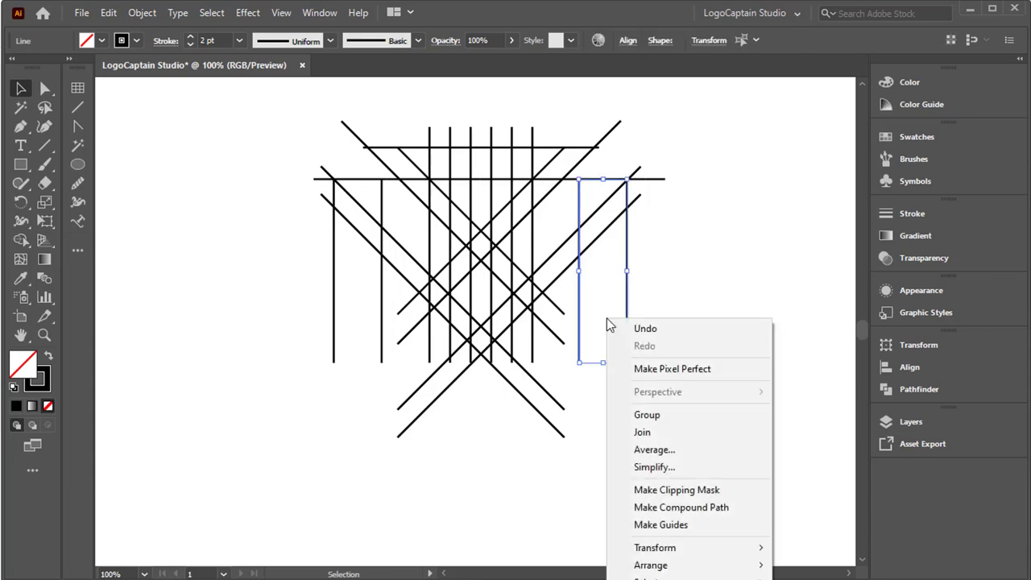
pyautogui.click(646, 414)
pyautogui.click(513, 443)
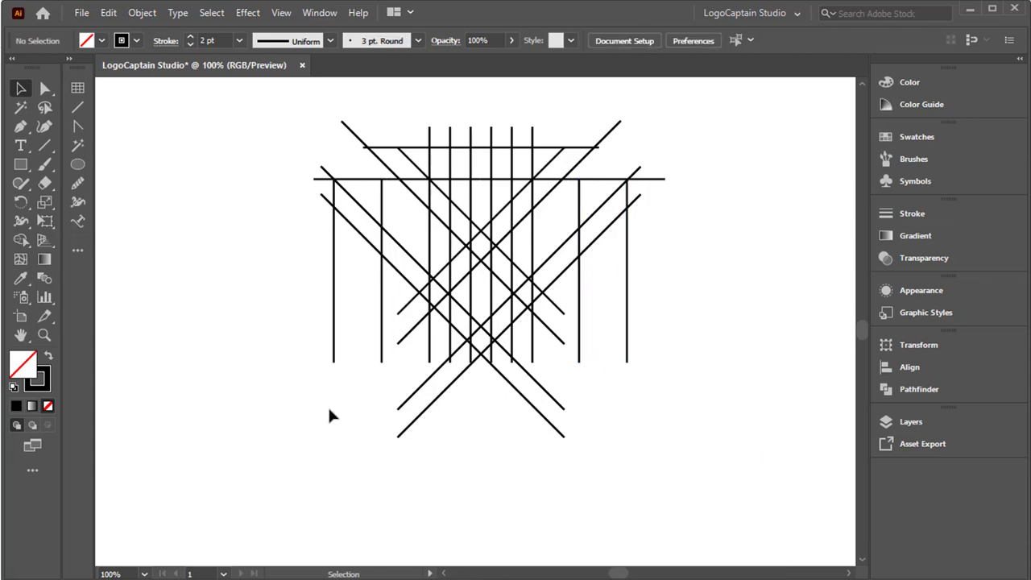
pyautogui.moveTo(307, 386); pyautogui.dragTo(392, 348)
pyautogui.rightClick(286, 322)
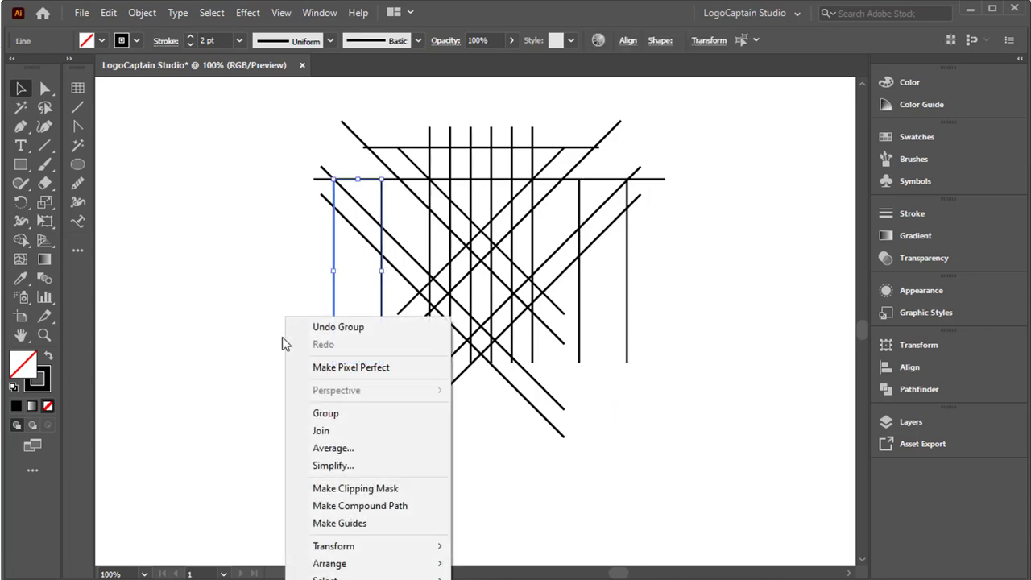
pyautogui.click(322, 414)
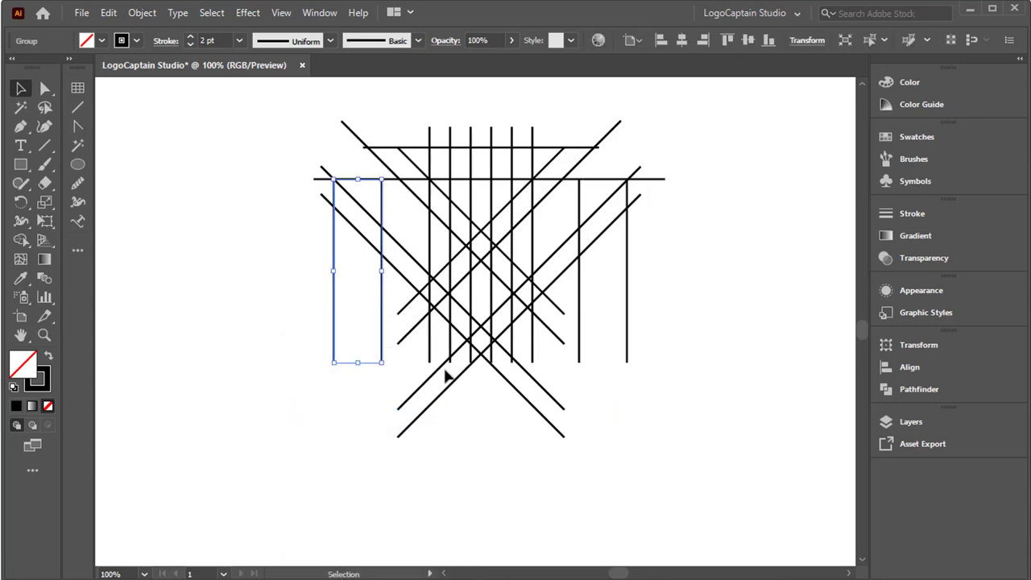
# Combine the left and right outer vertical pairs into one group
pyautogui.keyDown('shift'); pyautogui.click(577, 363); pyautogui.keyUp('shift')
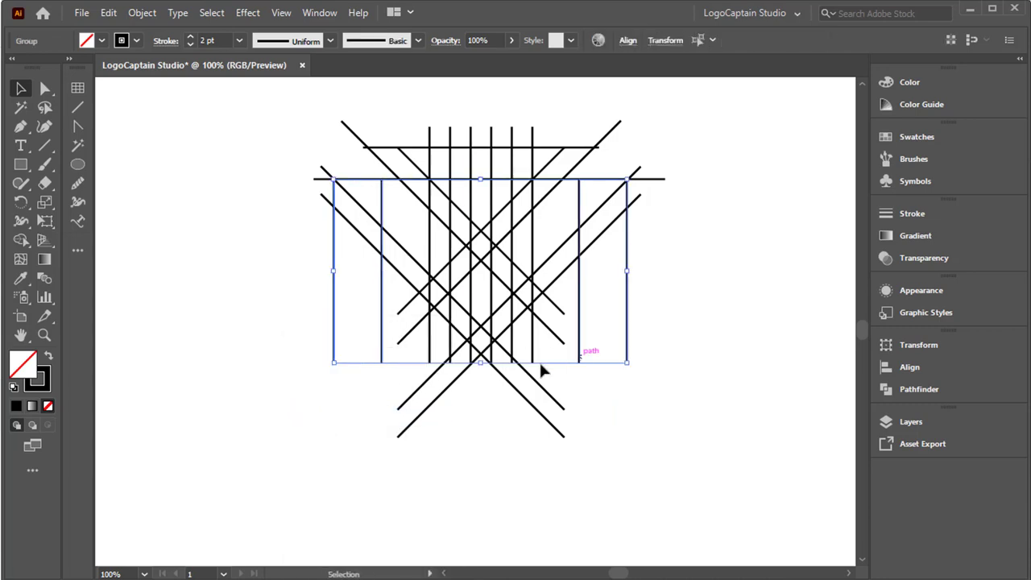
pyautogui.rightClick(229, 260)
pyautogui.click(261, 372)
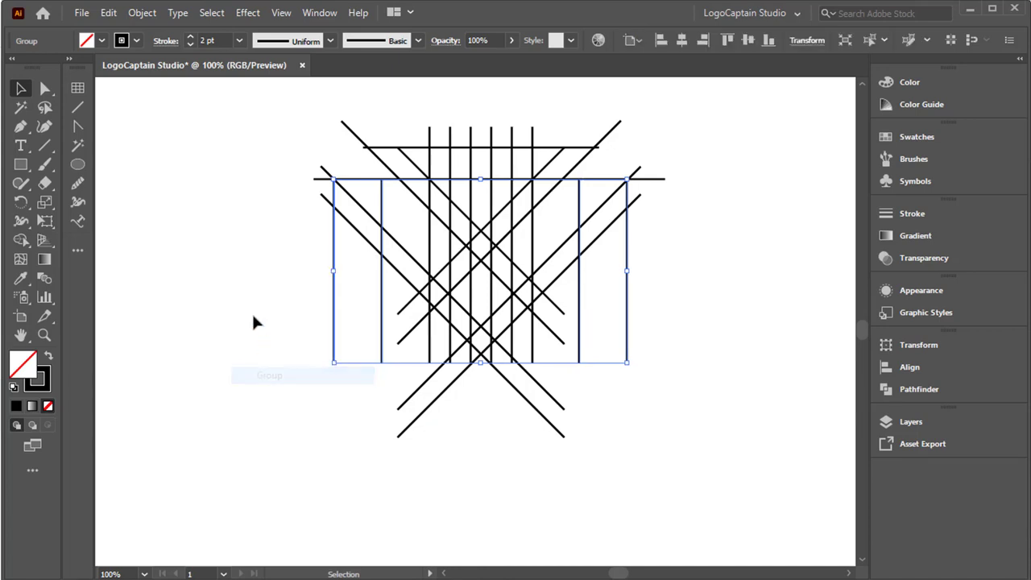
pyautogui.click(252, 321)
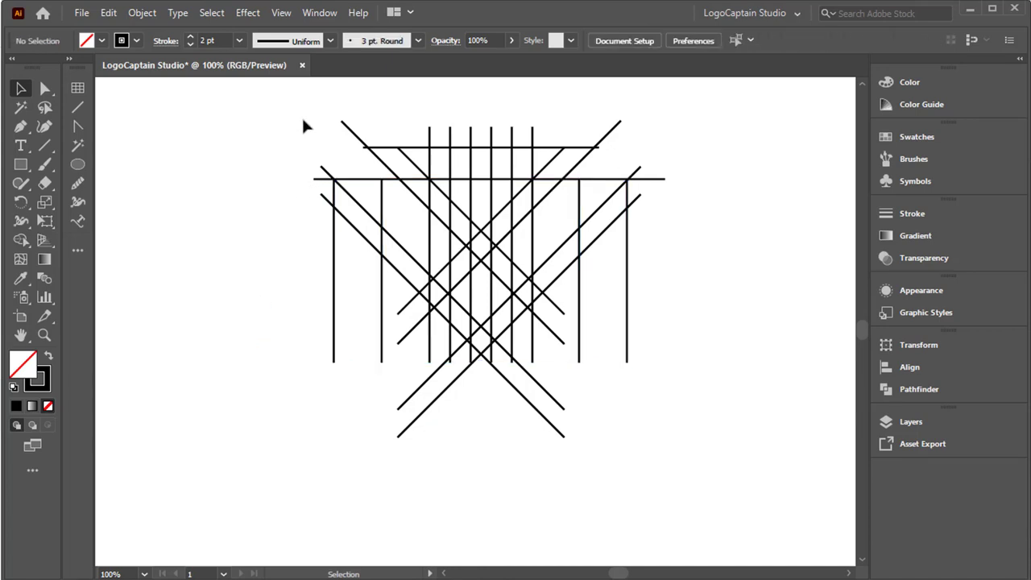
# Select all the artwork and align it on its horizontal centers
pyautogui.moveTo(295, 104); pyautogui.dragTo(691, 425)
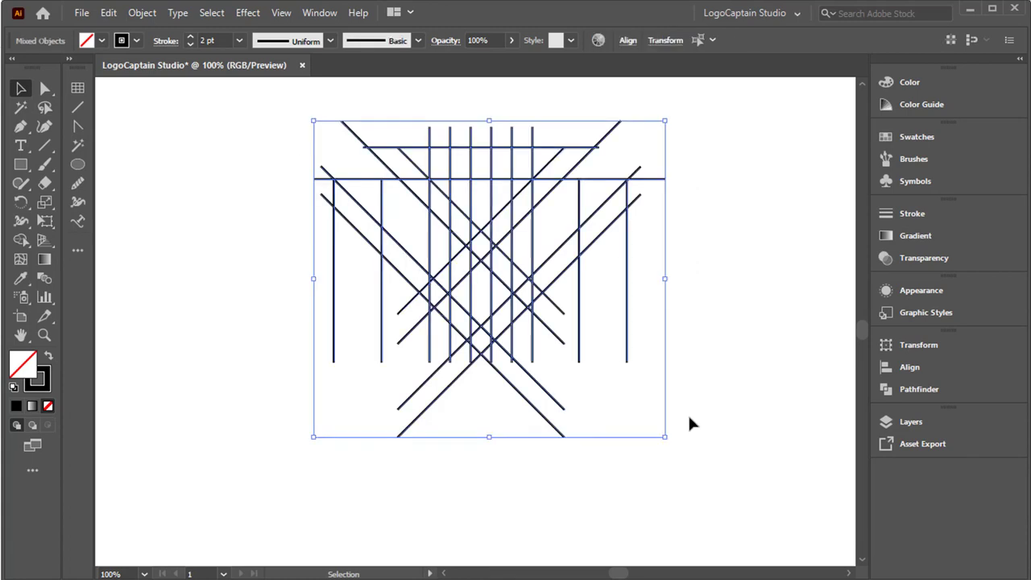
pyautogui.click(627, 42)
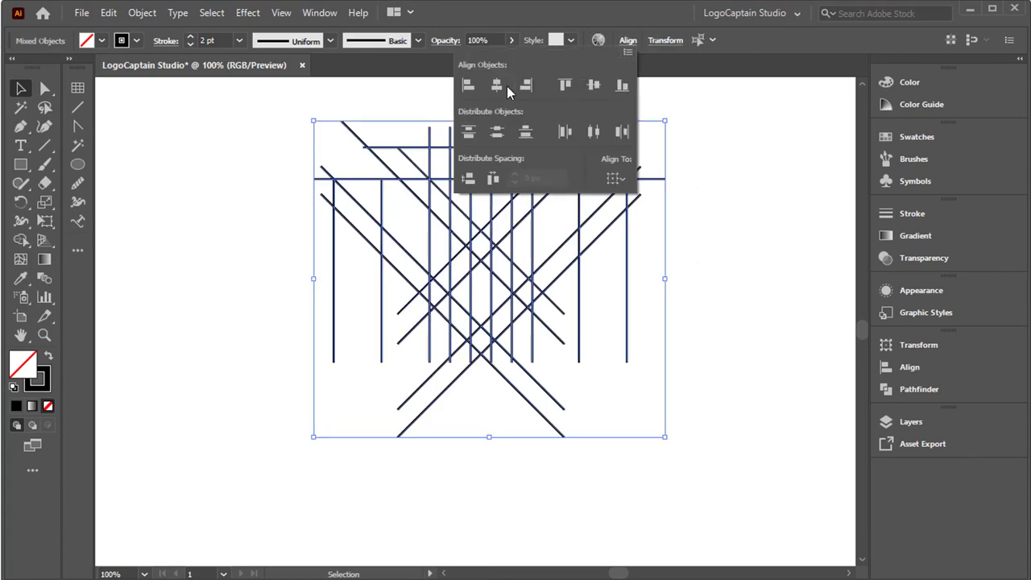
pyautogui.click(497, 85)
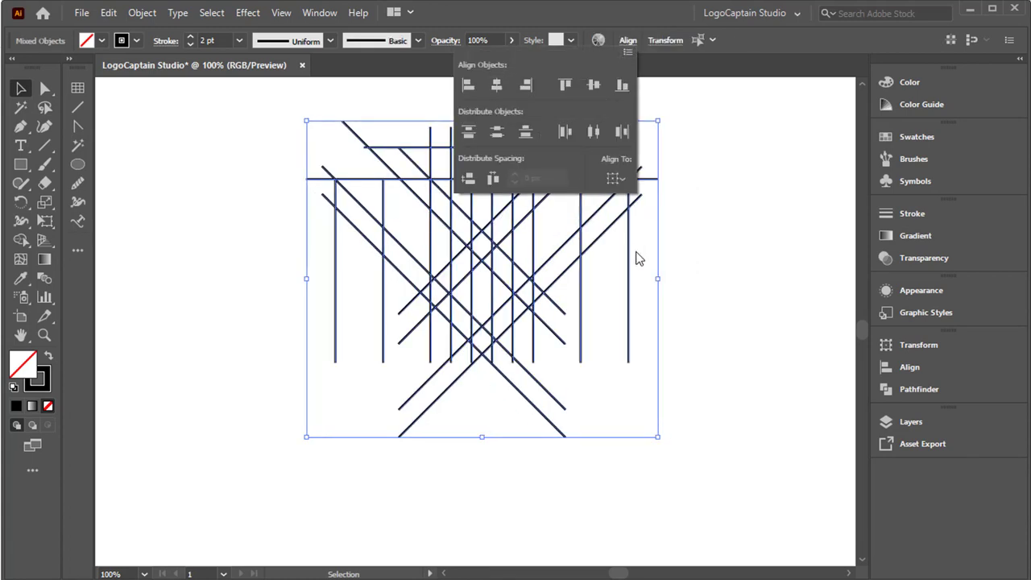
# Duplicate the short upper horizontal line straight down, placing the copy just above the long horizontal line
pyautogui.click(693, 304)
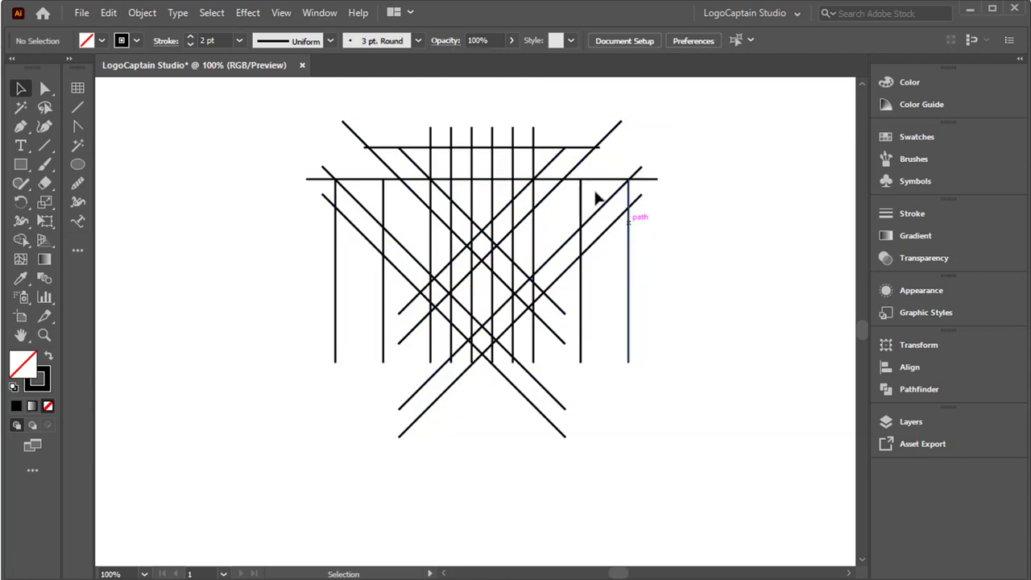
pyautogui.click(546, 148)
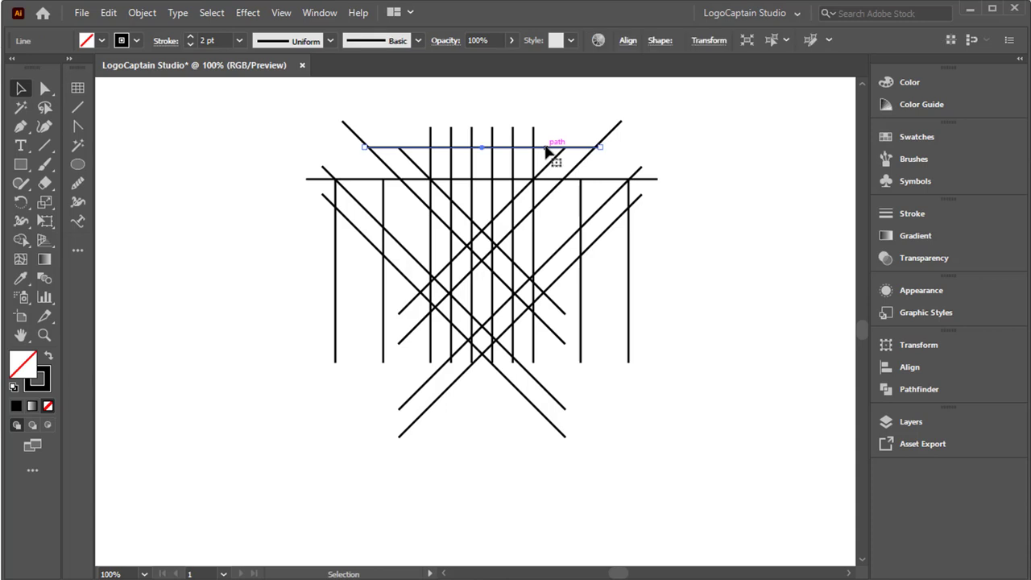
pyautogui.moveTo(546, 148); pyautogui.dragTo(546, 166)
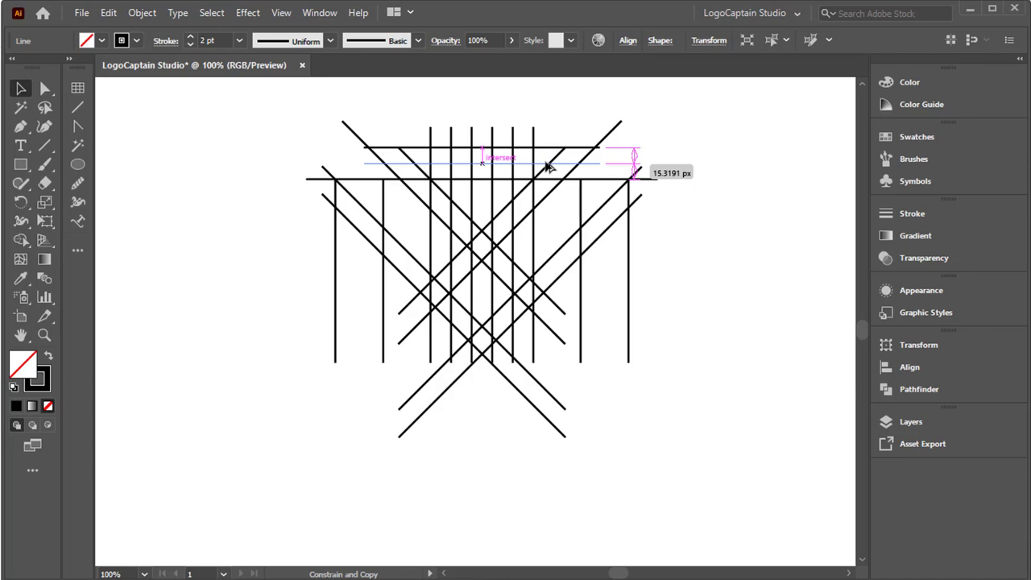
pyautogui.moveTo(546, 165); pyautogui.dragTo(546, 164)
pyautogui.click(679, 305)
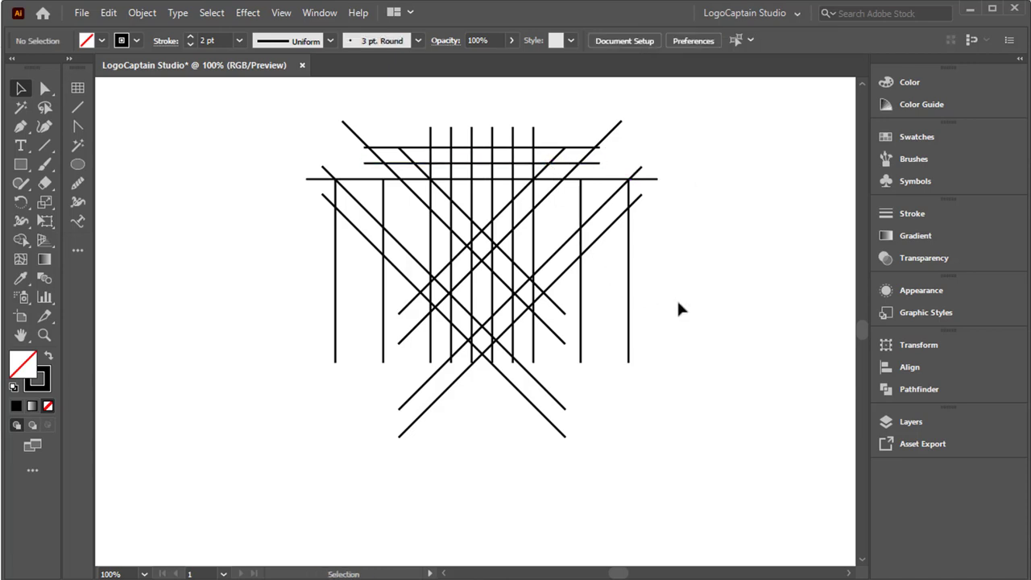
pyautogui.click(592, 163)
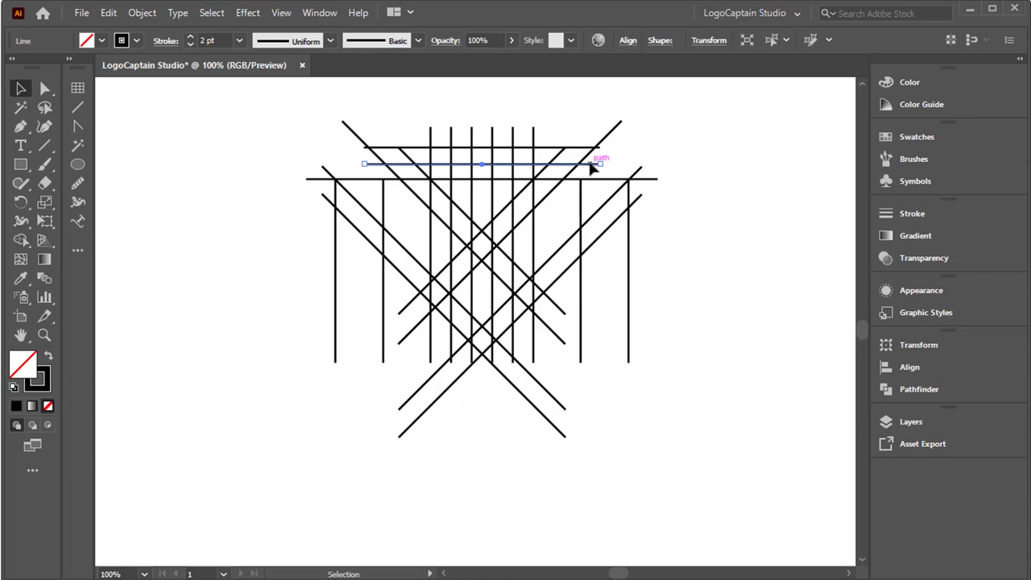
pyautogui.moveTo(592, 164); pyautogui.dragTo(592, 169)
pyautogui.click(266, 252)
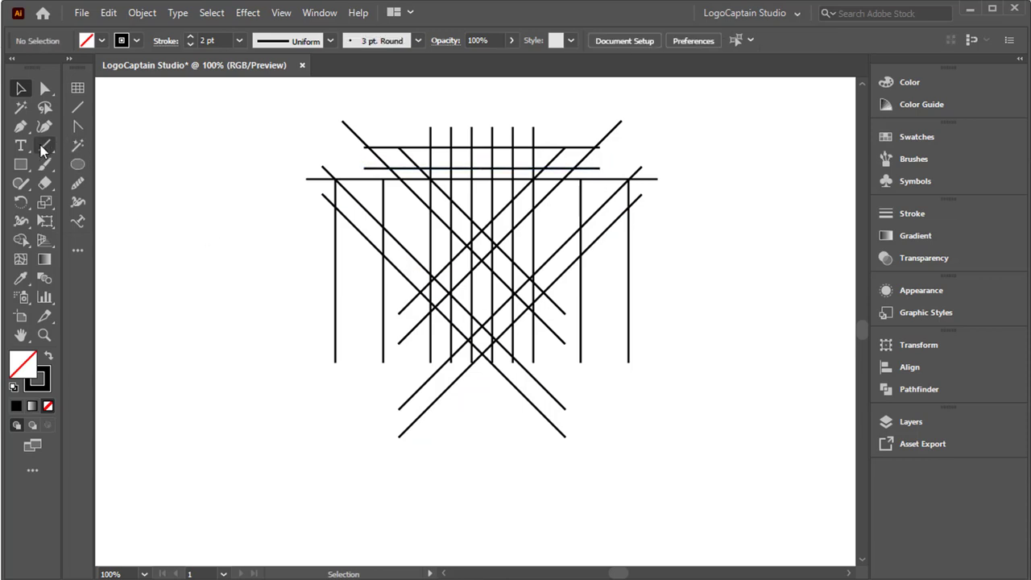
# Draw a long horizontal line across all the verticals, just above their lower ends and extending beyond the outer ones
pyautogui.click(77, 107)
pyautogui.moveTo(315, 351); pyautogui.dragTo(699, 351)
pyautogui.click(20, 88)
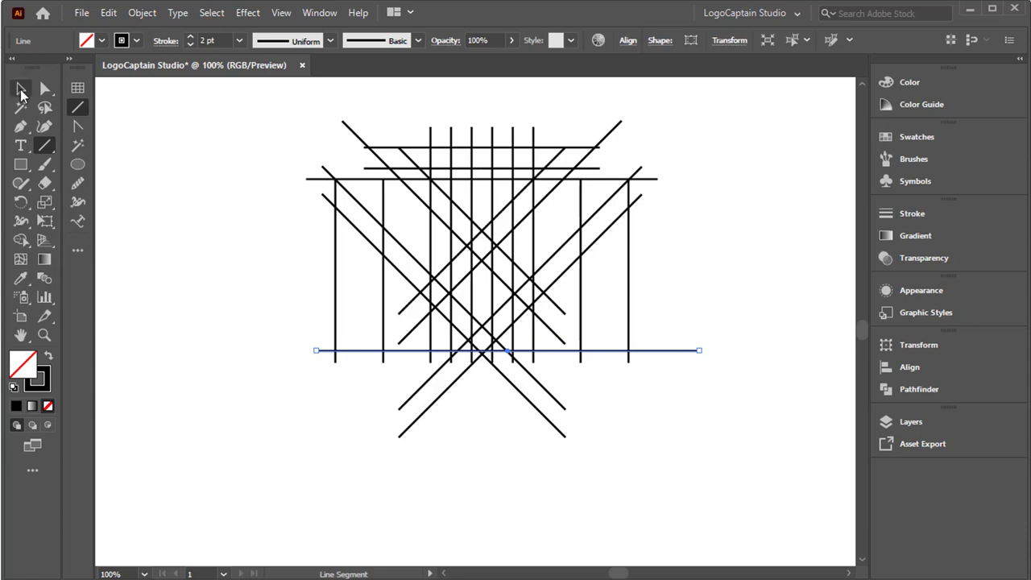
# Select all the artwork, align it on its horizontal centers and move the whole framework slightly down
pyautogui.click(170, 209)
pyautogui.moveTo(219, 118); pyautogui.dragTo(687, 415)
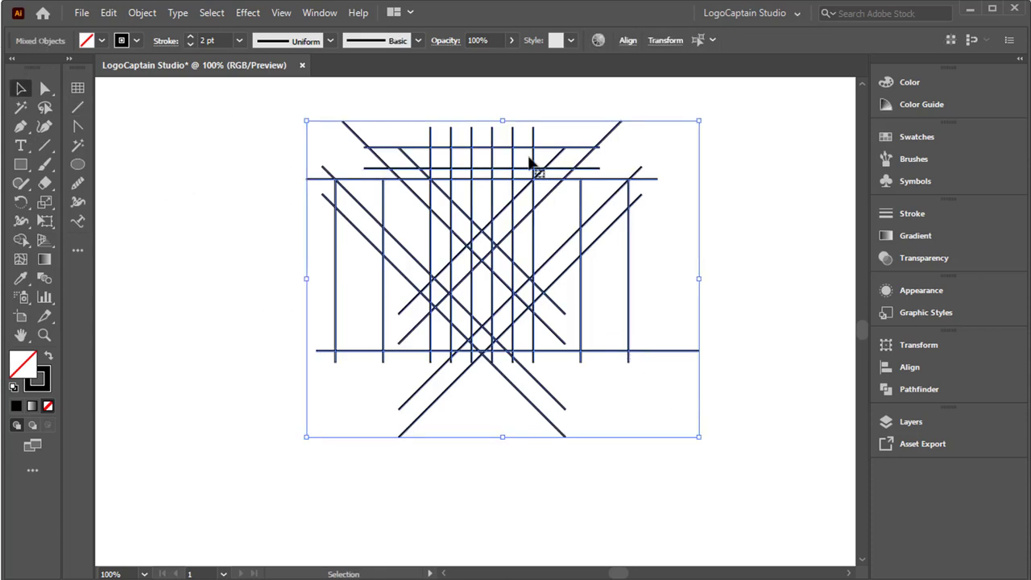
pyautogui.click(627, 41)
pyautogui.click(502, 89)
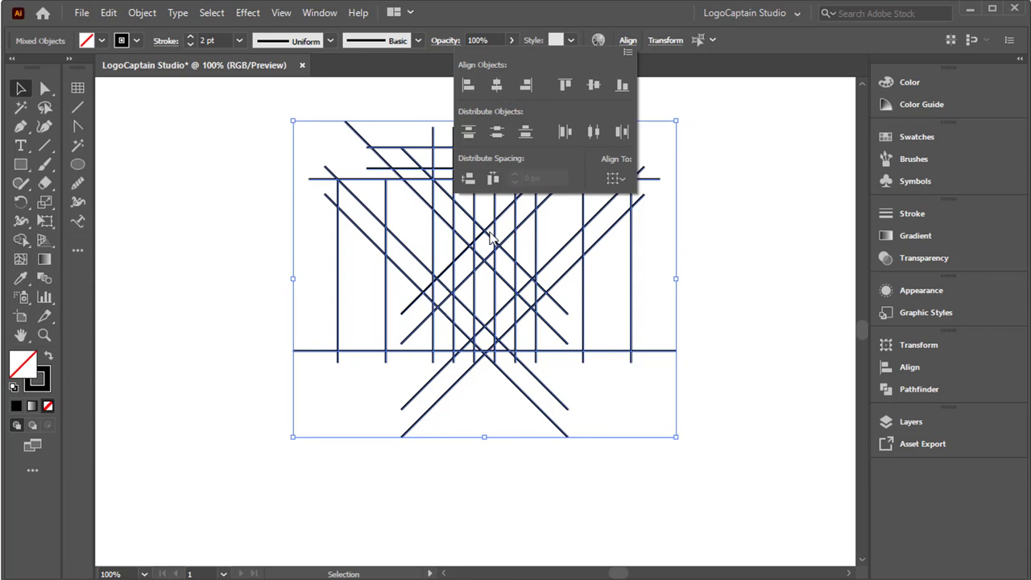
pyautogui.click(489, 257)
pyautogui.moveTo(491, 266); pyautogui.dragTo(487, 276)
# With Shape Builder, black fill and no stroke, merge the upper central regions into a three-pronged crown with a pointed base
pyautogui.click(19, 241)
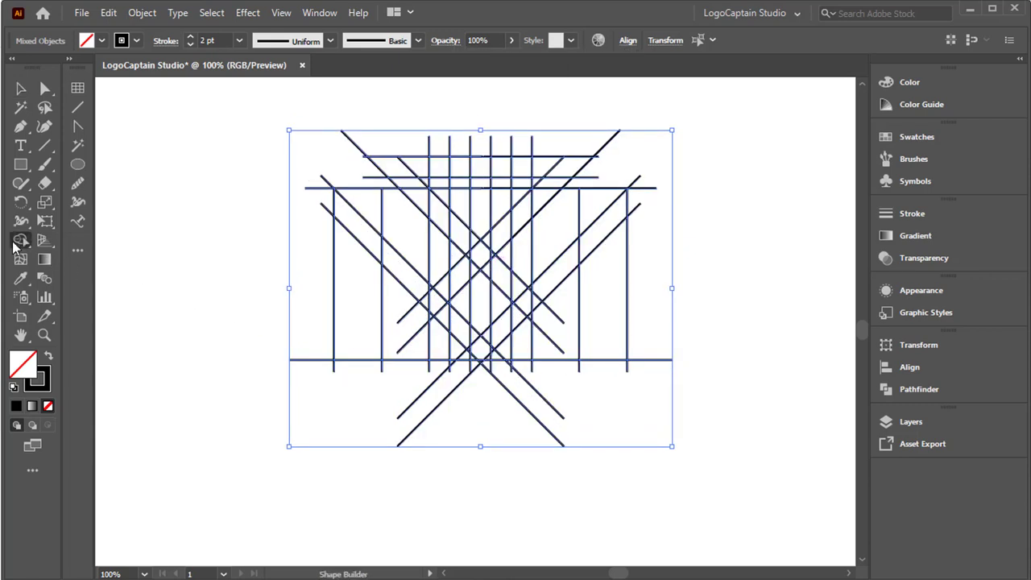
pyautogui.click(49, 359)
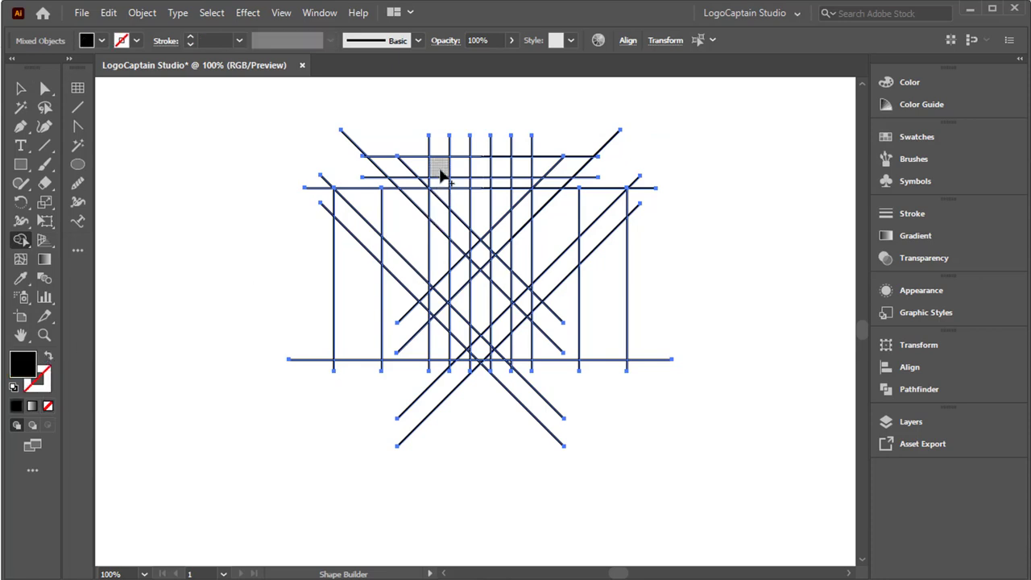
pyautogui.moveTo(442, 176)
pyautogui.mouseDown()
pyautogui.moveTo(474, 188)
pyautogui.moveTo(523, 175)
pyautogui.moveTo(500, 202)
pyautogui.moveTo(448, 199)
pyautogui.mouseUp()
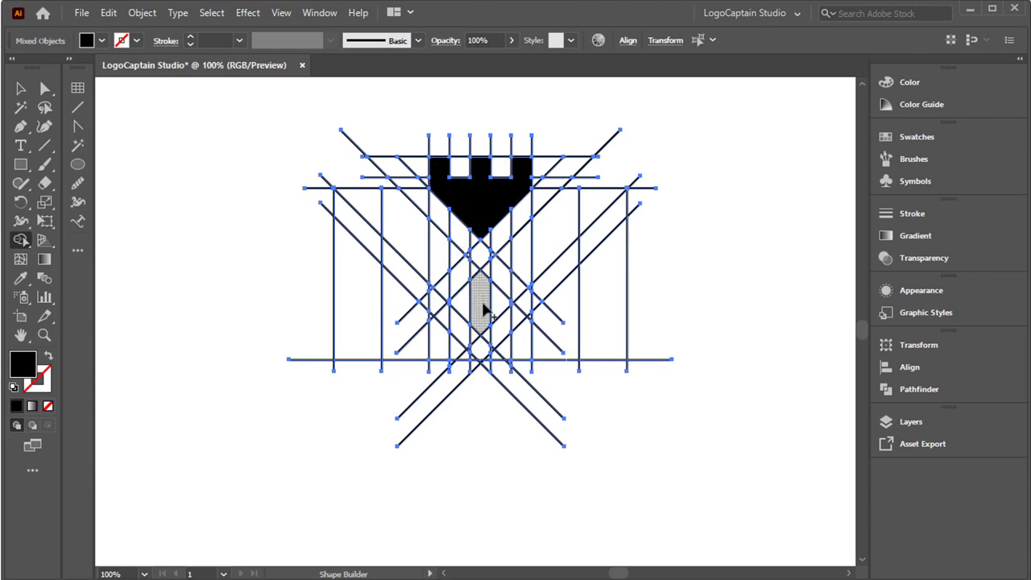
# Merge the regions of the two thick diagonal bands below the crown into one solid black V shape
pyautogui.moveTo(481, 308)
pyautogui.mouseDown()
pyautogui.moveTo(375, 203)
pyautogui.moveTo(482, 286)
pyautogui.mouseUp()
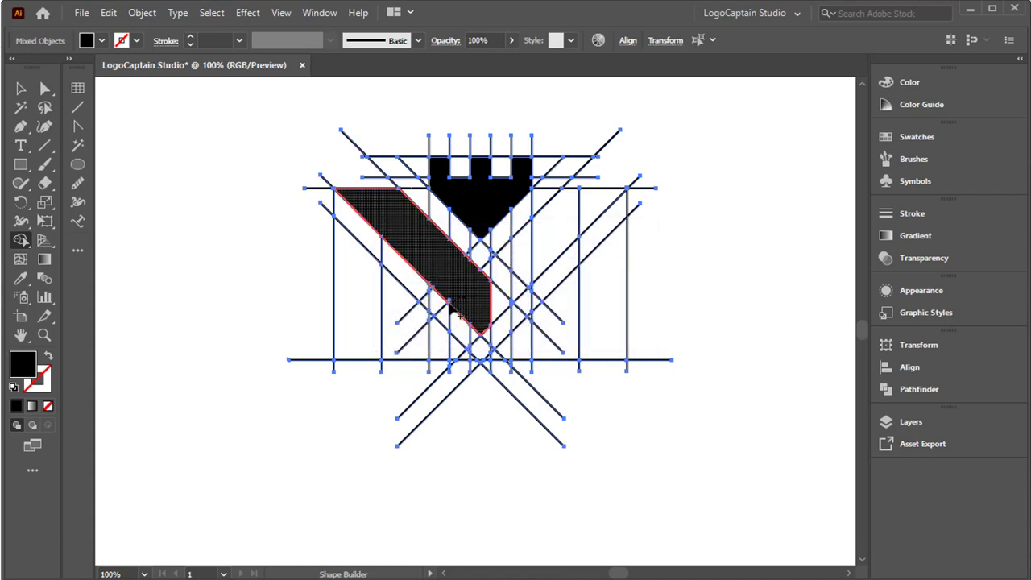
pyautogui.click(458, 311)
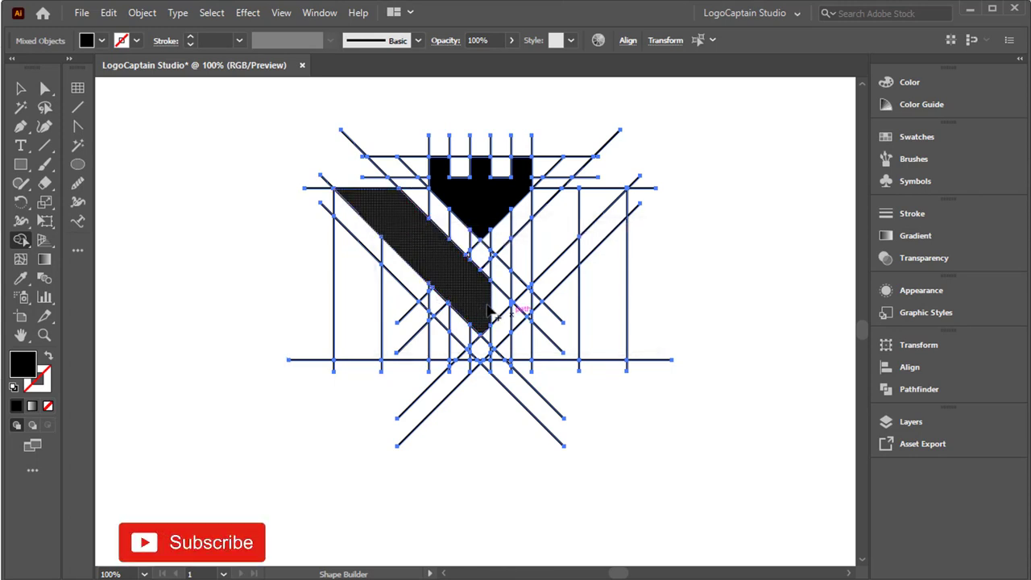
pyautogui.moveTo(488, 306)
pyautogui.mouseDown()
pyautogui.moveTo(512, 295)
pyautogui.moveTo(579, 207)
pyautogui.mouseUp()
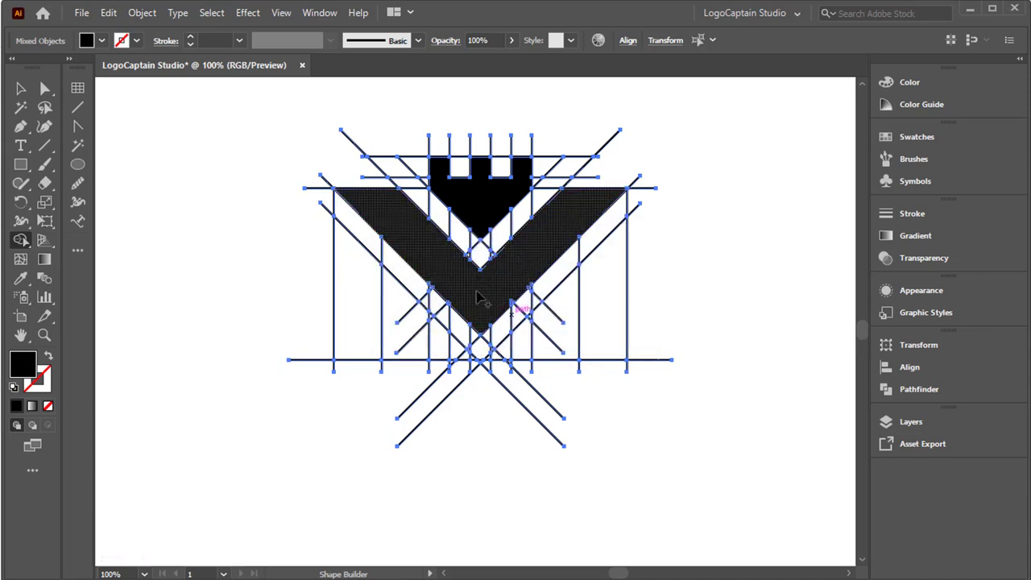
# Fill the slanted-top regions between the outer vertical pairs as black legs on both sides of the V
pyautogui.click(360, 295)
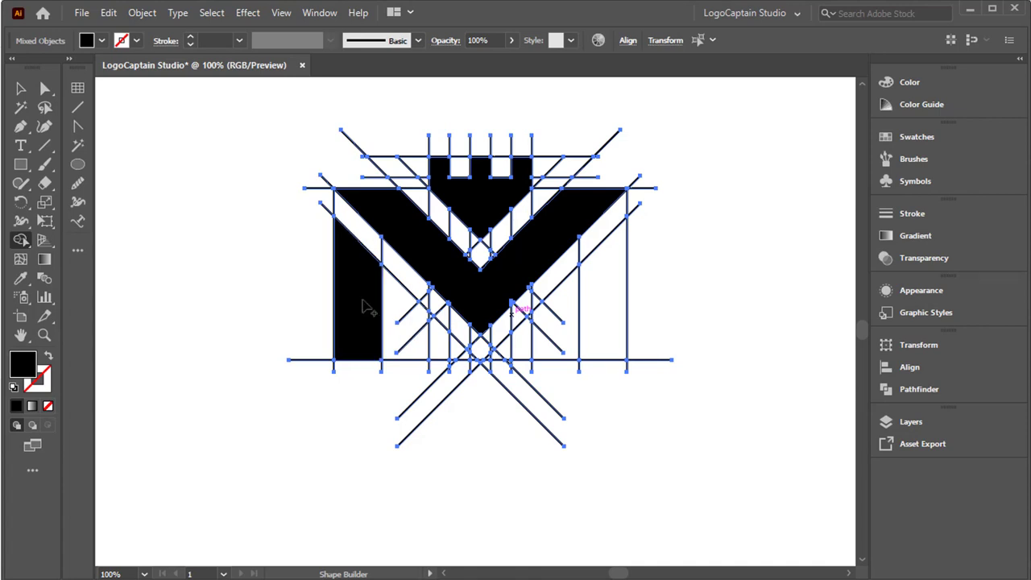
pyautogui.click(607, 308)
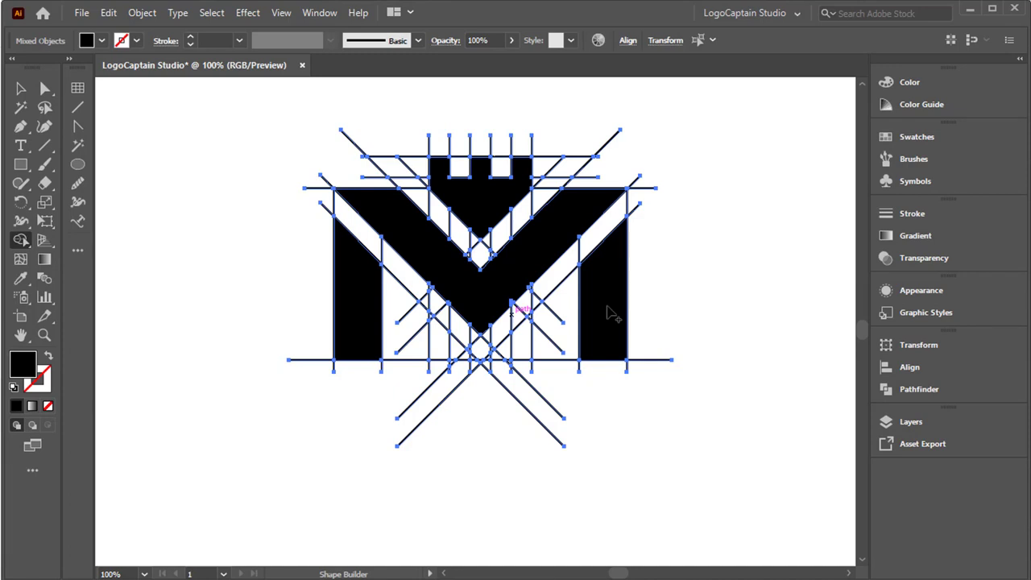
# Merge the tiny leftover region on the V's lower right edge into the V with Shape Builder
pyautogui.click(44, 335)
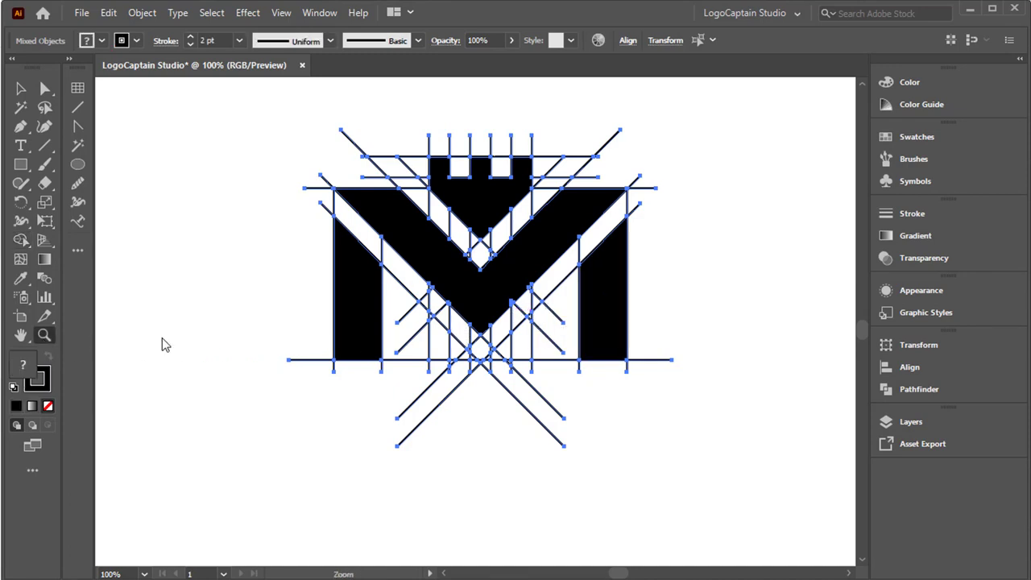
pyautogui.click(480, 246)
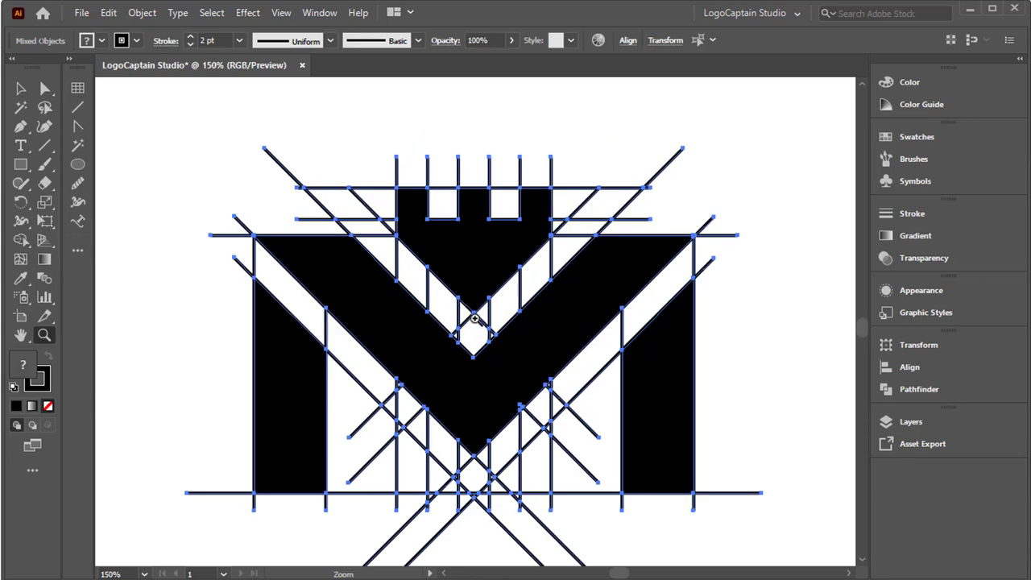
pyautogui.scroll(-2, 475, 317)
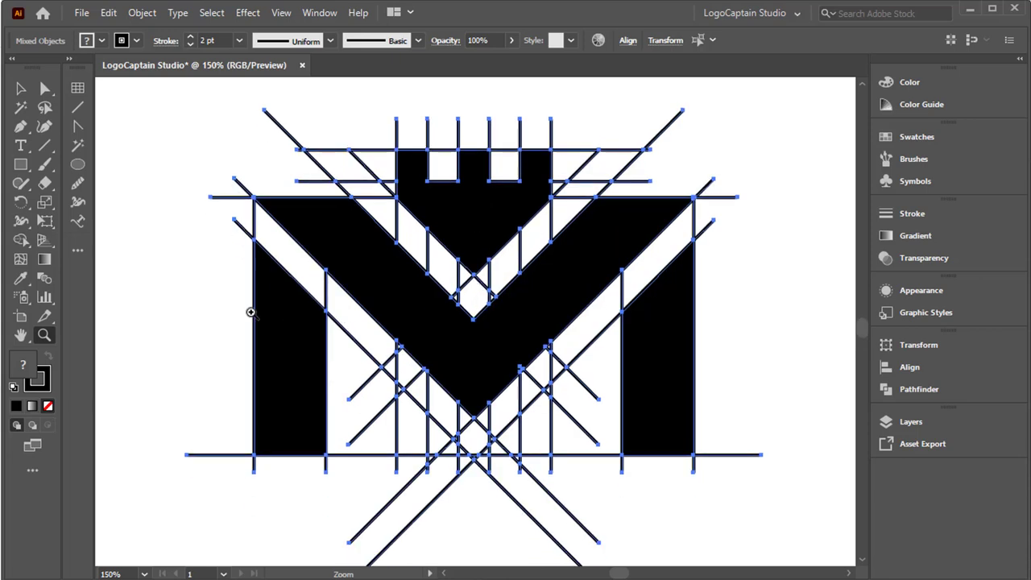
pyautogui.click(21, 240)
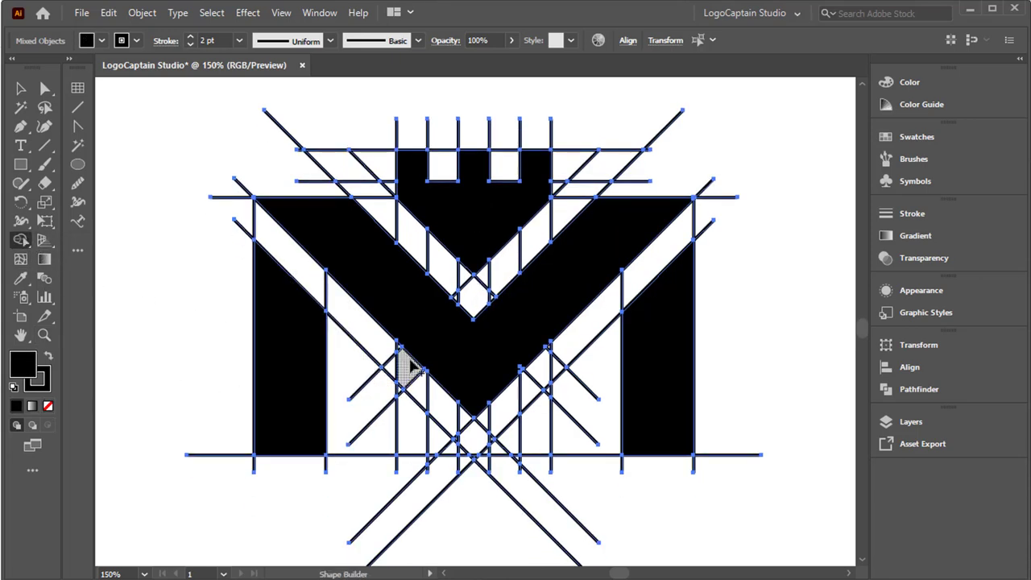
pyautogui.moveTo(480, 352); pyautogui.dragTo(520, 369)
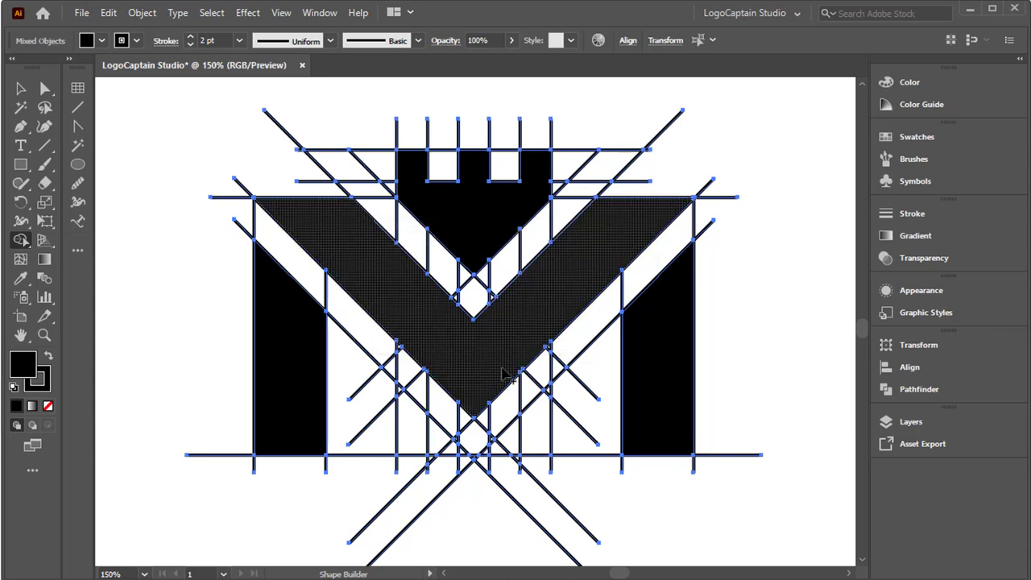
pyautogui.click(44, 335)
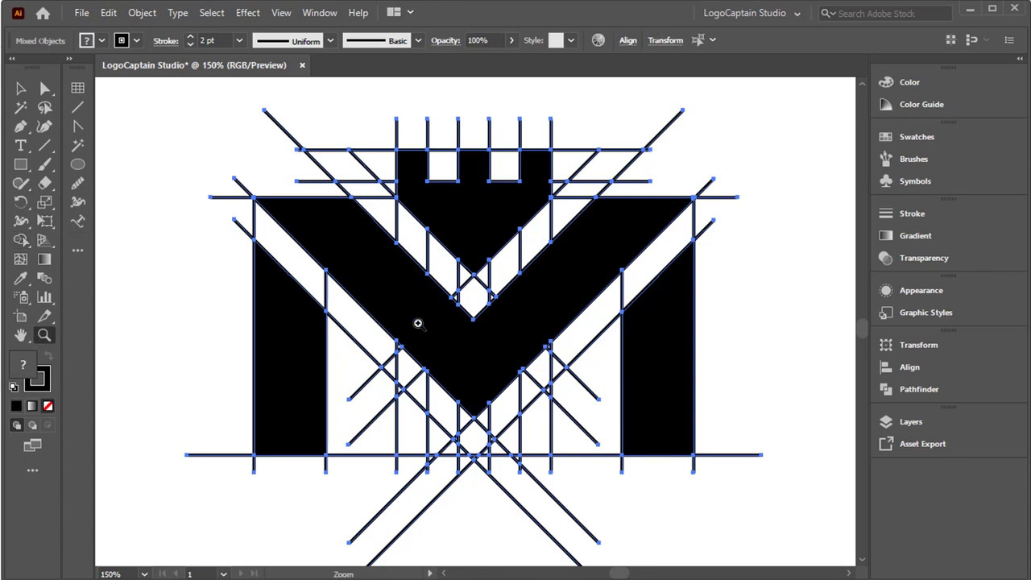
pyautogui.keyDown('alt'); pyautogui.click(475, 299); pyautogui.keyUp('alt')
pyautogui.scroll(-1, 476, 300)
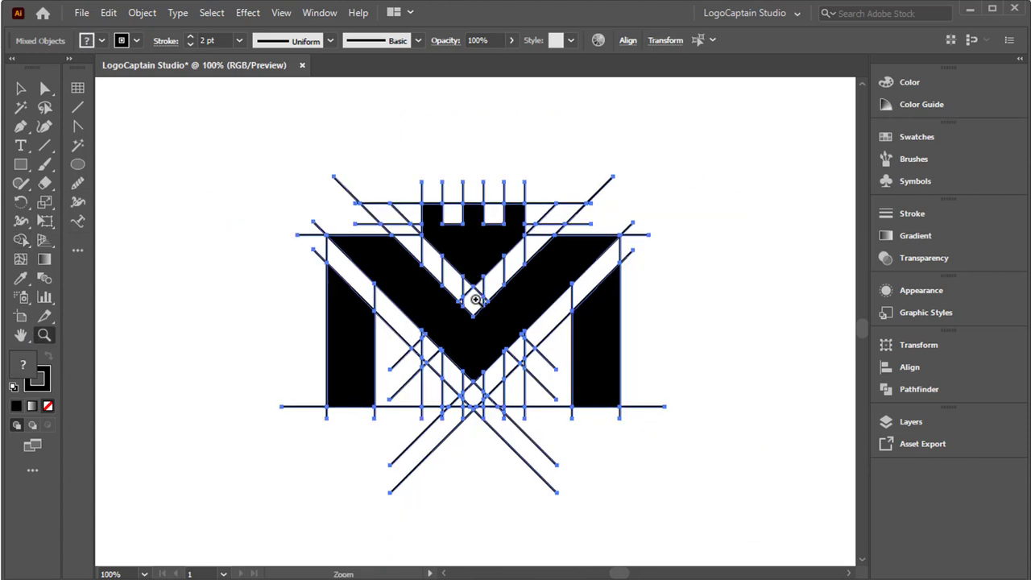
# Select all the lines and shapes and ungroup them twice
pyautogui.click(20, 89)
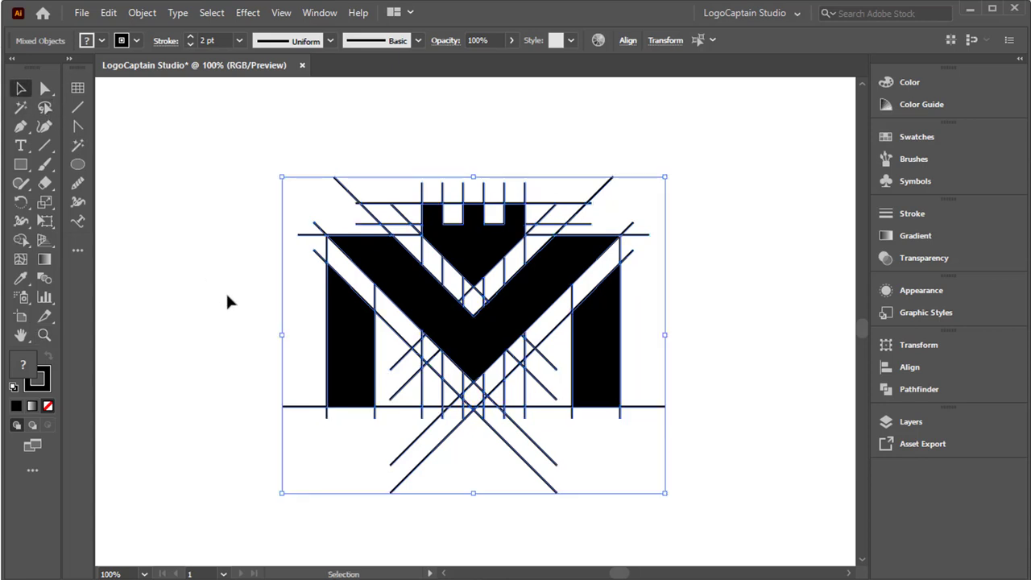
pyautogui.click(248, 311)
pyautogui.moveTo(261, 156); pyautogui.dragTo(686, 491)
pyautogui.click(142, 12)
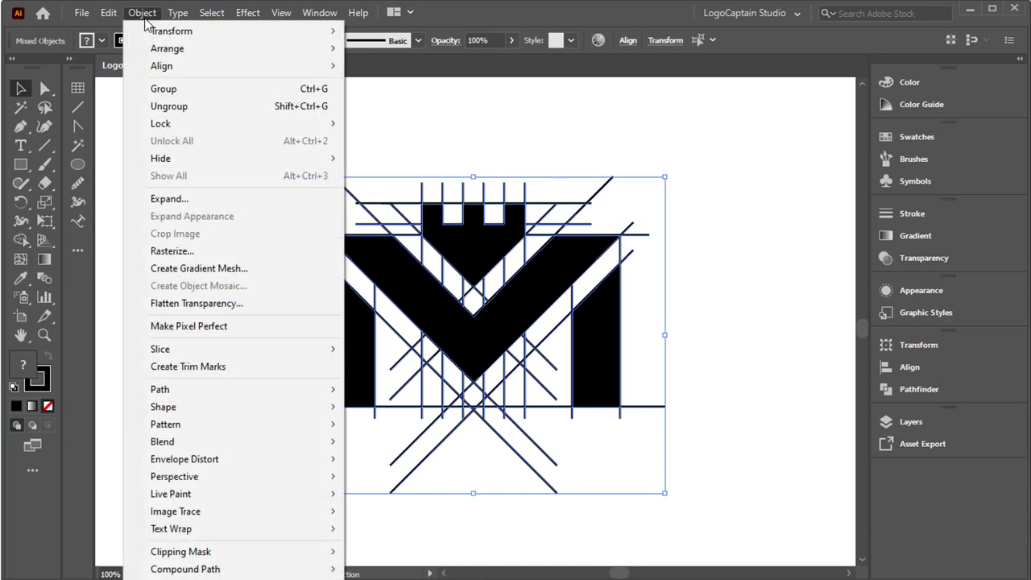
pyautogui.click(164, 108)
pyautogui.click(142, 12)
pyautogui.click(170, 109)
pyautogui.click(222, 272)
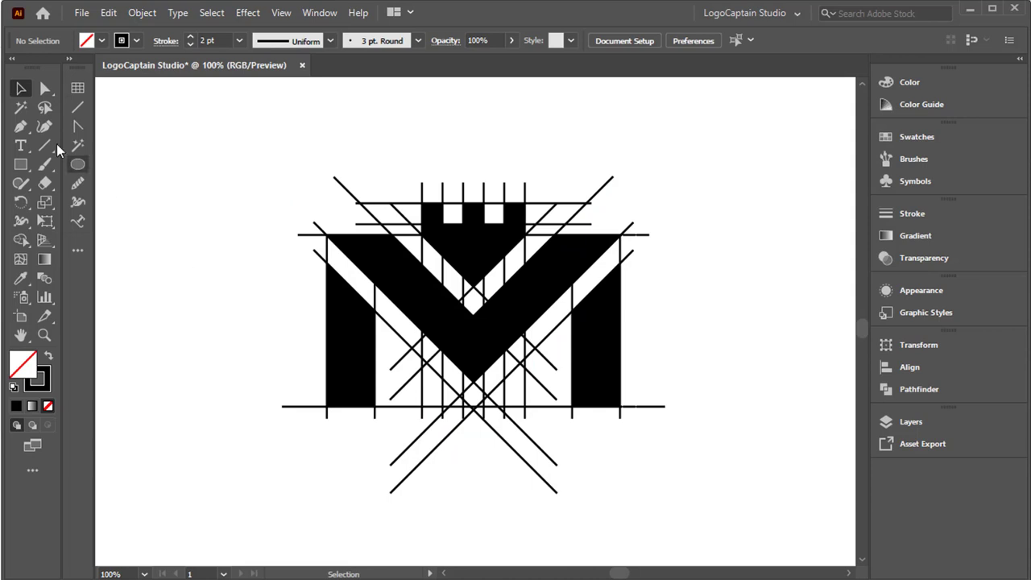
# Select all the construction lines with the Magic Wand and delete them, keeping only the black shapes
pyautogui.click(21, 107)
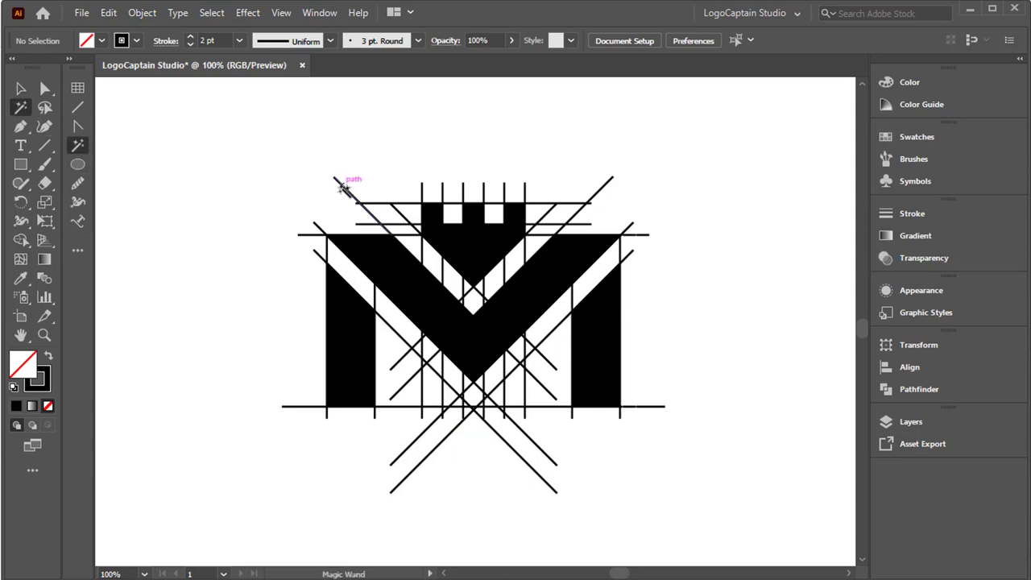
pyautogui.click(343, 185)
pyautogui.press('Delete')
# Select all the logo shapes and give them a black fill with no stroke
pyautogui.click(21, 89)
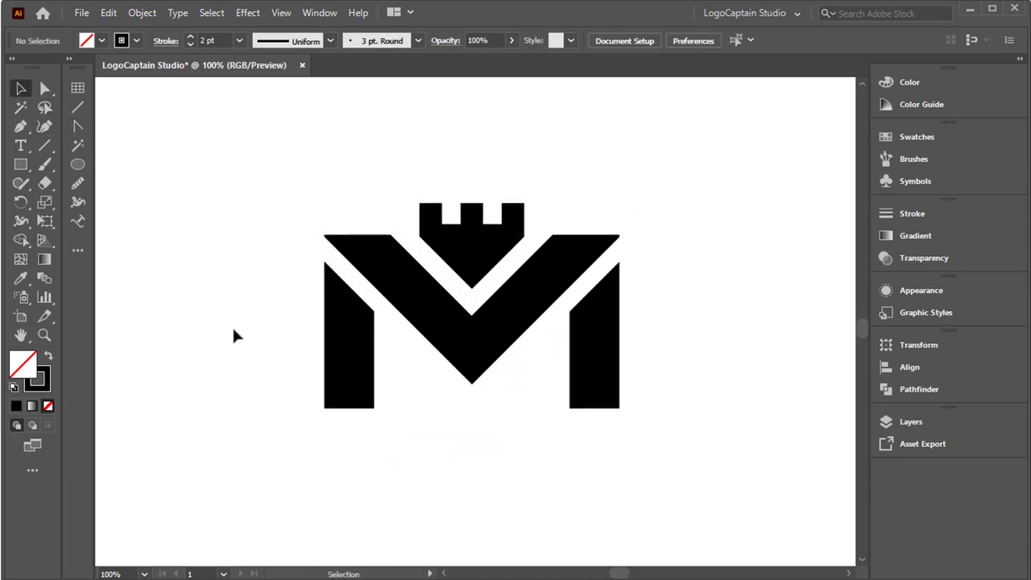
pyautogui.moveTo(262, 182); pyautogui.dragTo(655, 424)
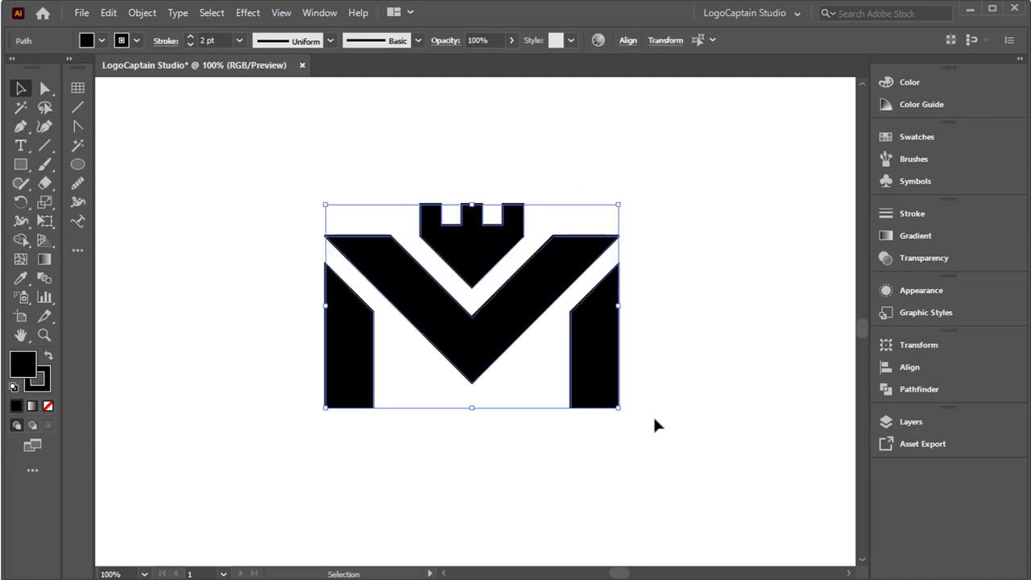
pyautogui.click(48, 406)
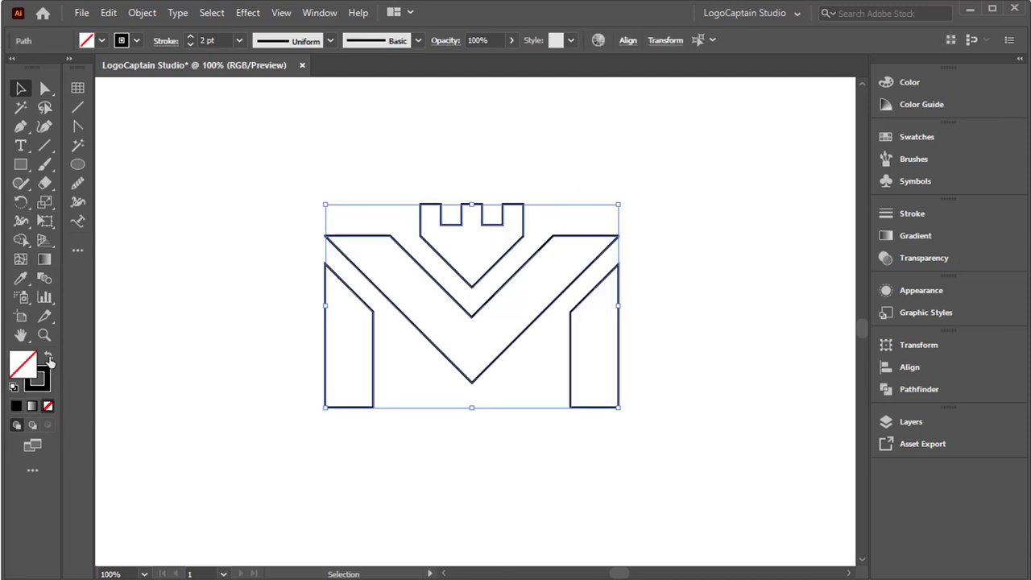
pyautogui.click(49, 357)
pyautogui.click(264, 391)
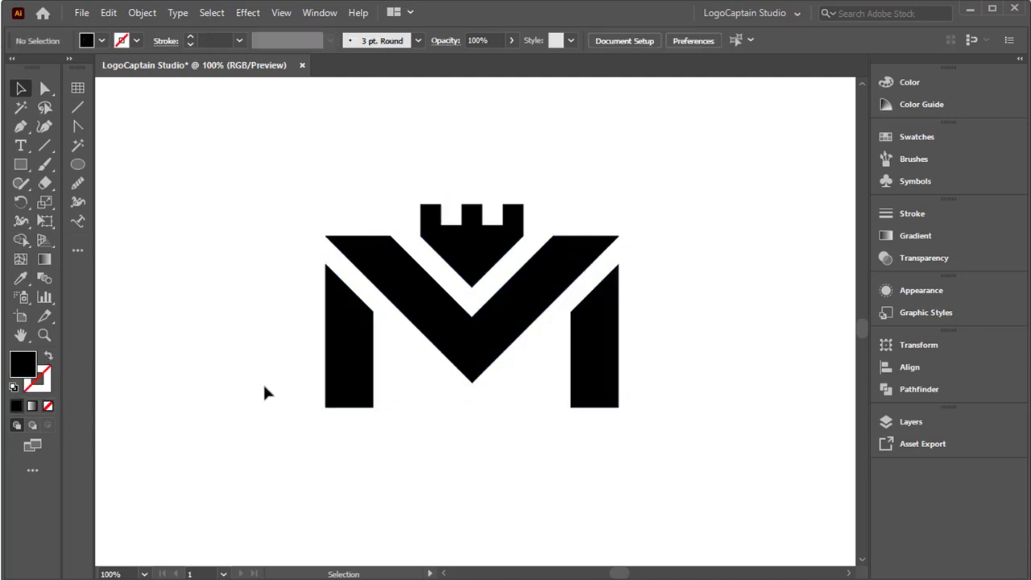
# Move the left and right legs inward by equal amounts to narrow their gaps to the V, and select both legs
pyautogui.click(336, 379)
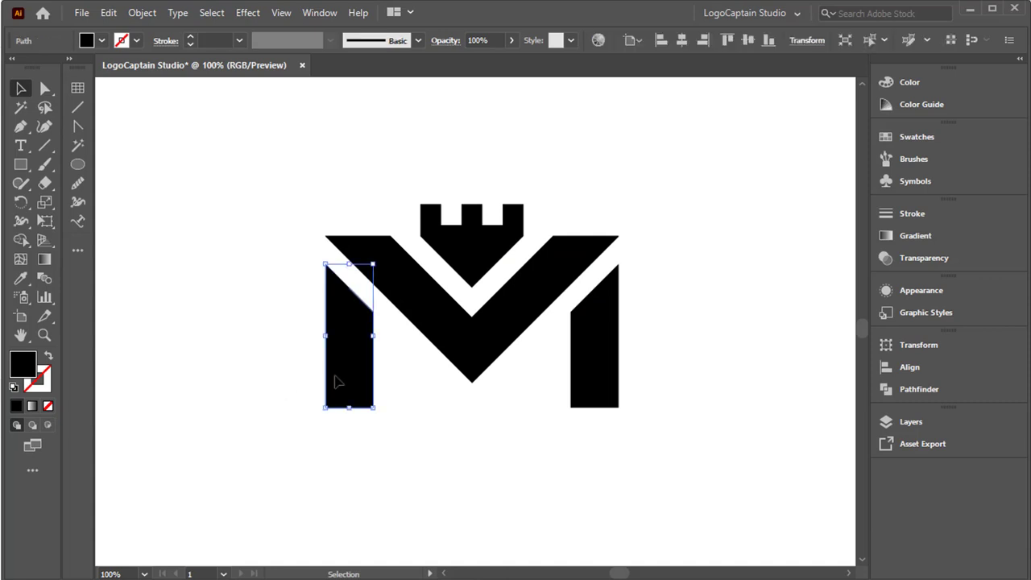
pyautogui.moveTo(338, 381); pyautogui.dragTo(353, 382)
pyautogui.click(608, 382)
pyautogui.moveTo(608, 382); pyautogui.dragTo(593, 381)
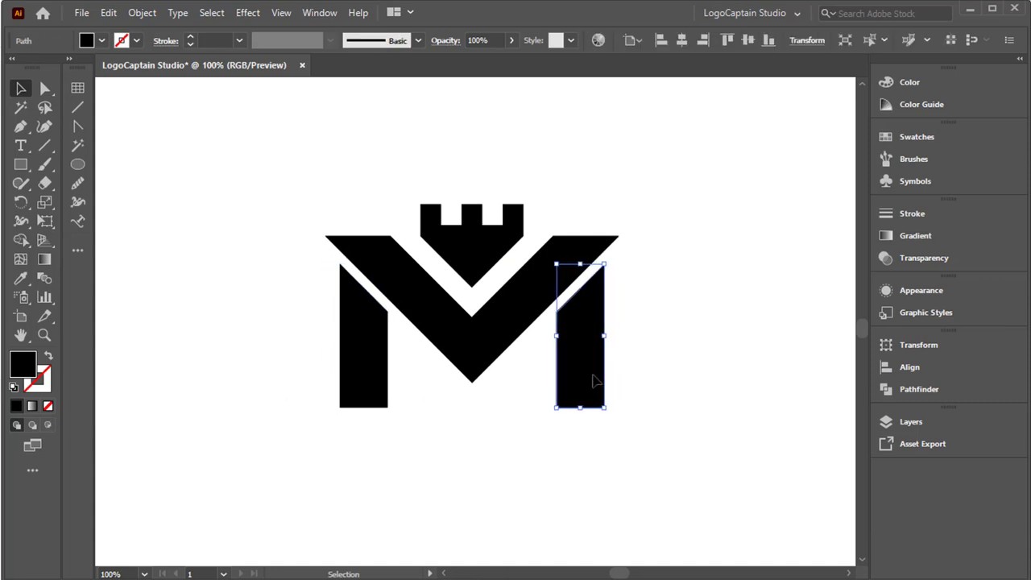
pyautogui.moveTo(256, 401); pyautogui.dragTo(617, 435)
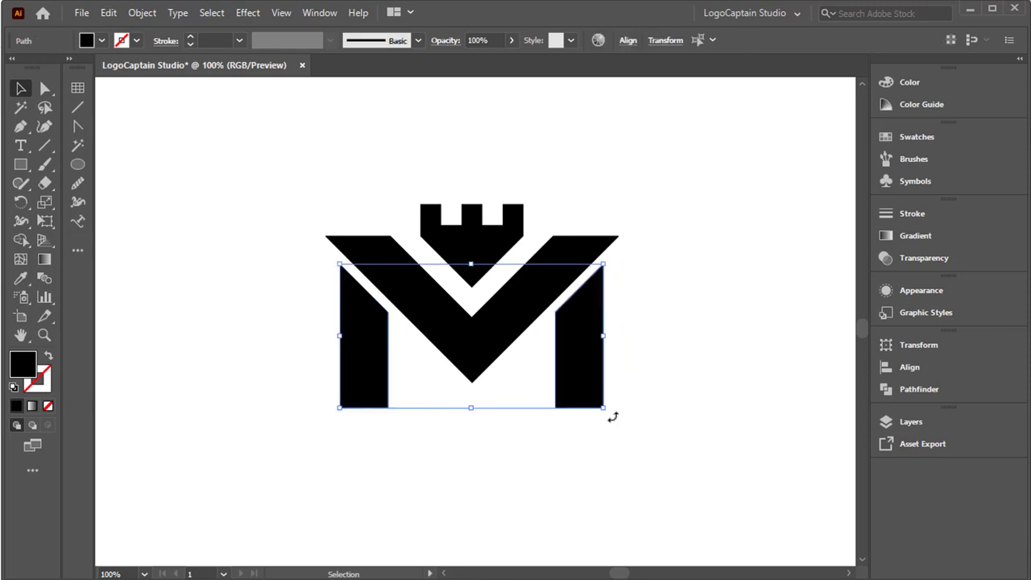
# Group the two legs and align them to the horizontal centre of the V and crown
pyautogui.rightClick(641, 333)
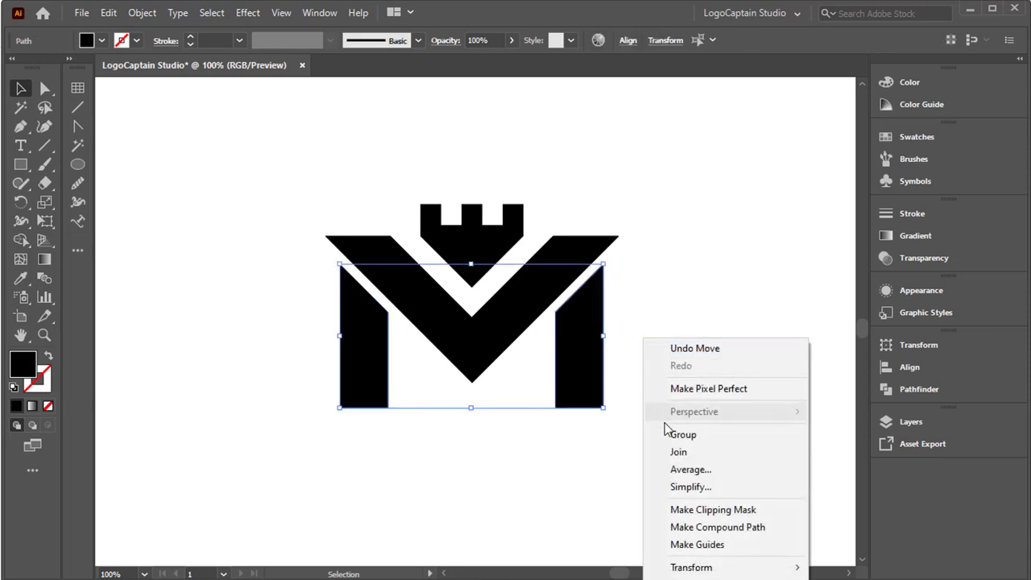
pyautogui.click(670, 432)
pyautogui.click(642, 359)
pyautogui.moveTo(333, 189); pyautogui.dragTo(636, 399)
pyautogui.click(628, 40)
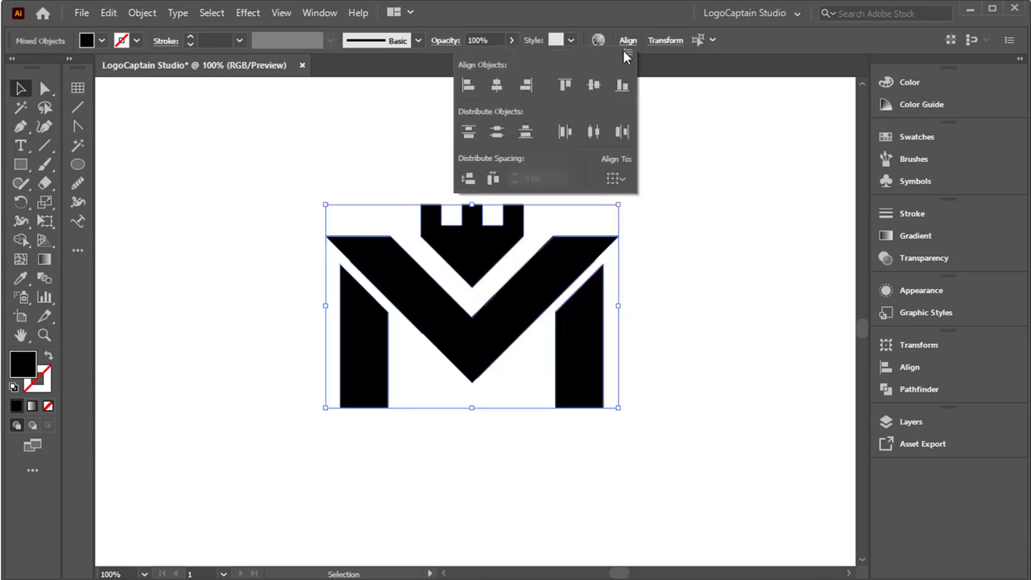
pyautogui.click(503, 87)
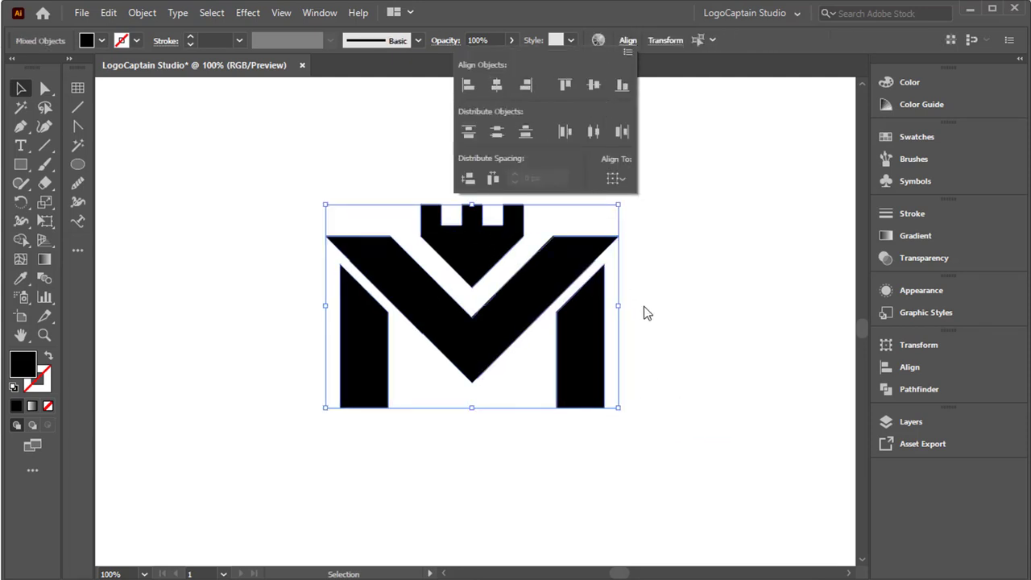
# Shift the whole logo slightly downward and group all its shapes into one object
pyautogui.moveTo(605, 335); pyautogui.dragTo(597, 355)
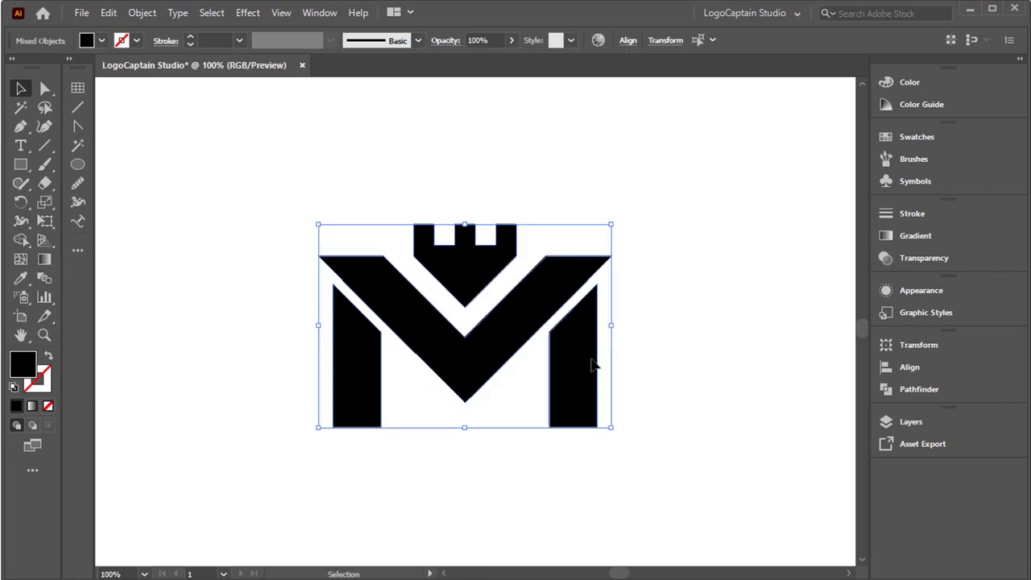
pyautogui.click(652, 362)
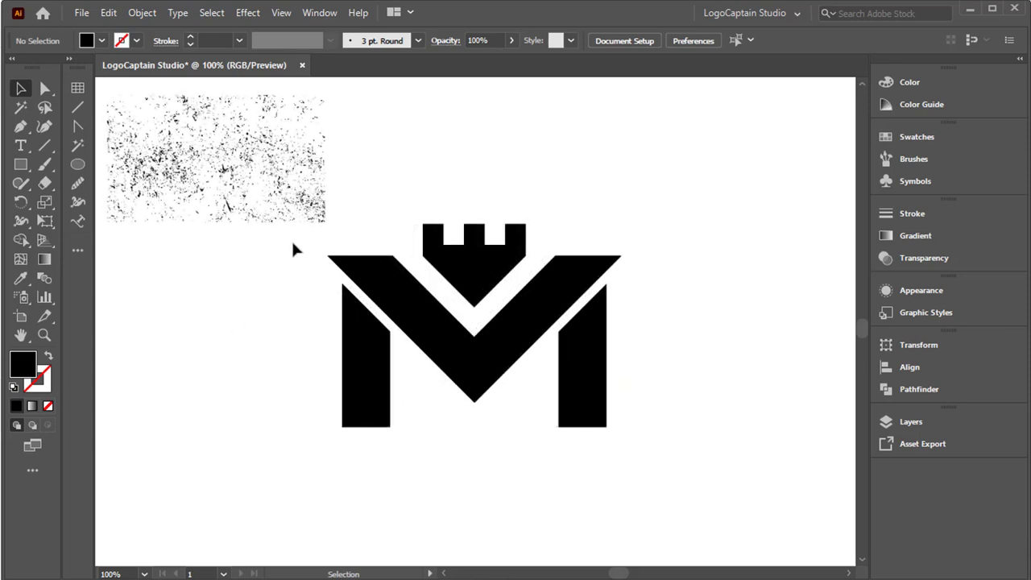
pyautogui.moveTo(295, 244); pyautogui.dragTo(663, 363)
pyautogui.rightClick(488, 319)
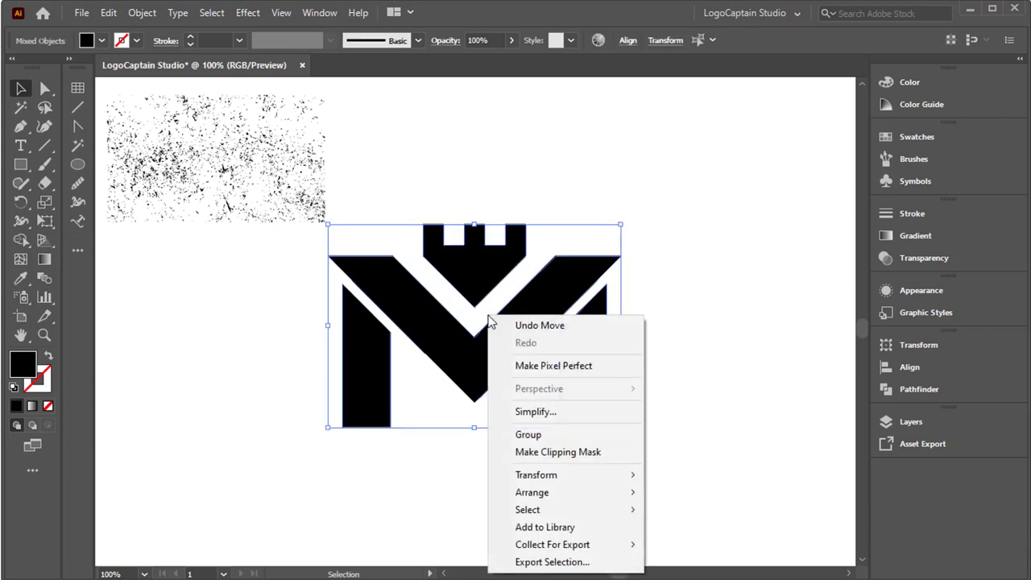
pyautogui.click(532, 436)
pyautogui.click(531, 408)
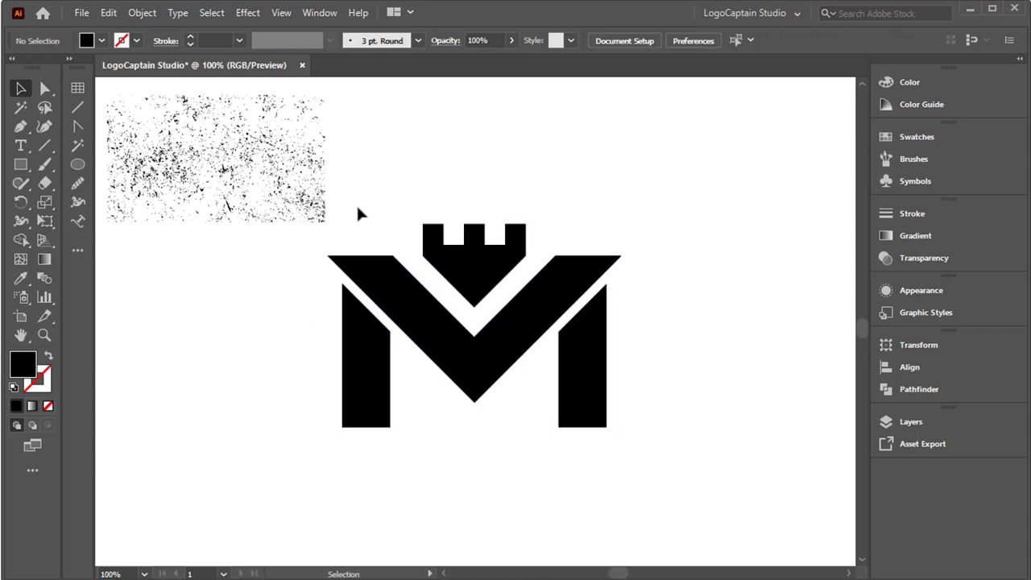
# Move and enlarge the grunge texture to cover the whole logo, and send it to the back
pyautogui.click(323, 216)
pyautogui.moveTo(325, 222); pyautogui.dragTo(490, 335)
pyautogui.moveTo(638, 412); pyautogui.dragTo(674, 481)
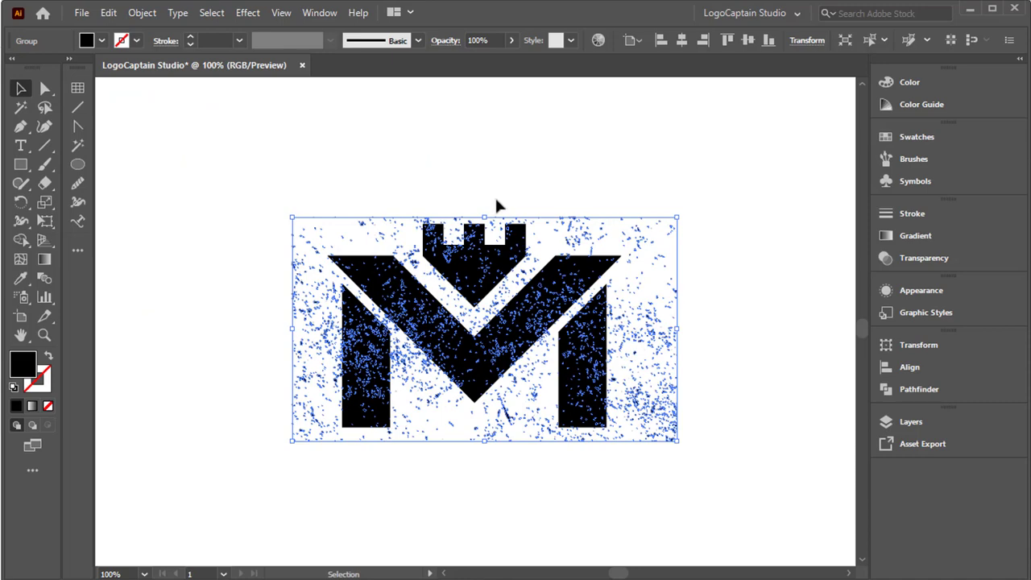
pyautogui.rightClick(493, 195)
pyautogui.moveTo(524, 383)
pyautogui.click(709, 438)
pyautogui.click(681, 388)
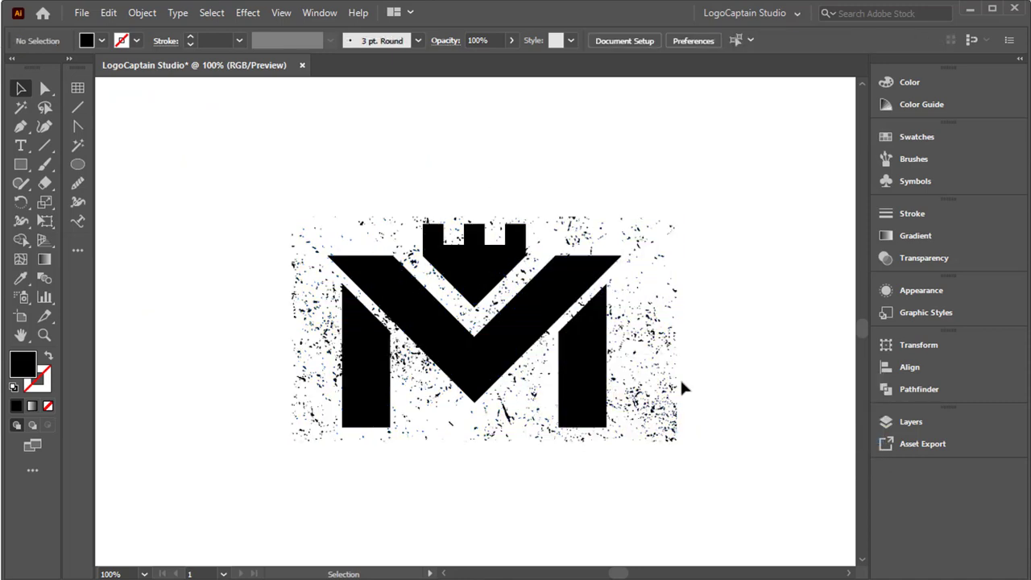
# Cut the grunge texture to the clipboard
pyautogui.click(634, 346)
pyautogui.click(108, 13)
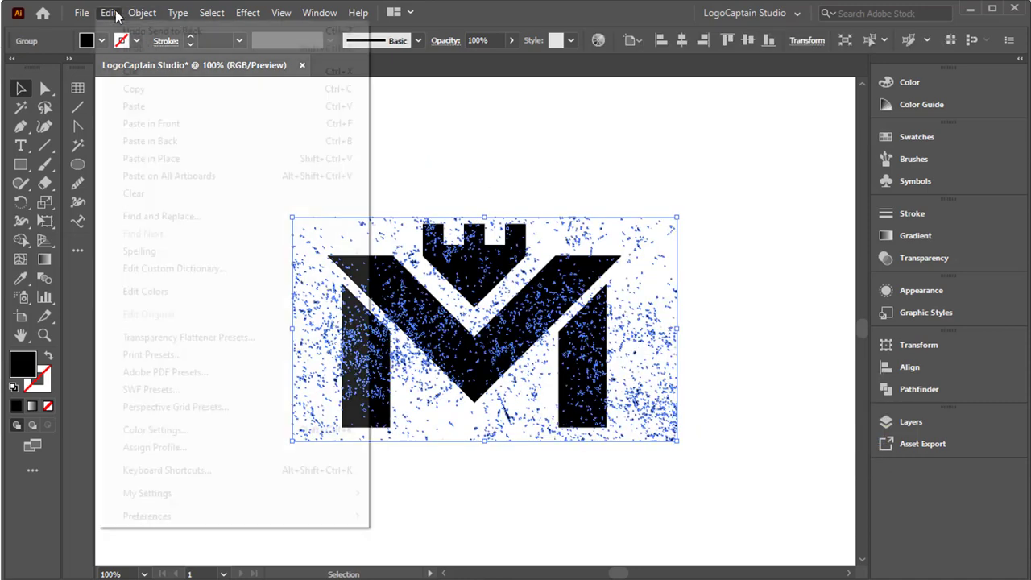
pyautogui.click(120, 71)
# Make an opacity mask for the logo group and open the mask for editing
pyautogui.click(475, 269)
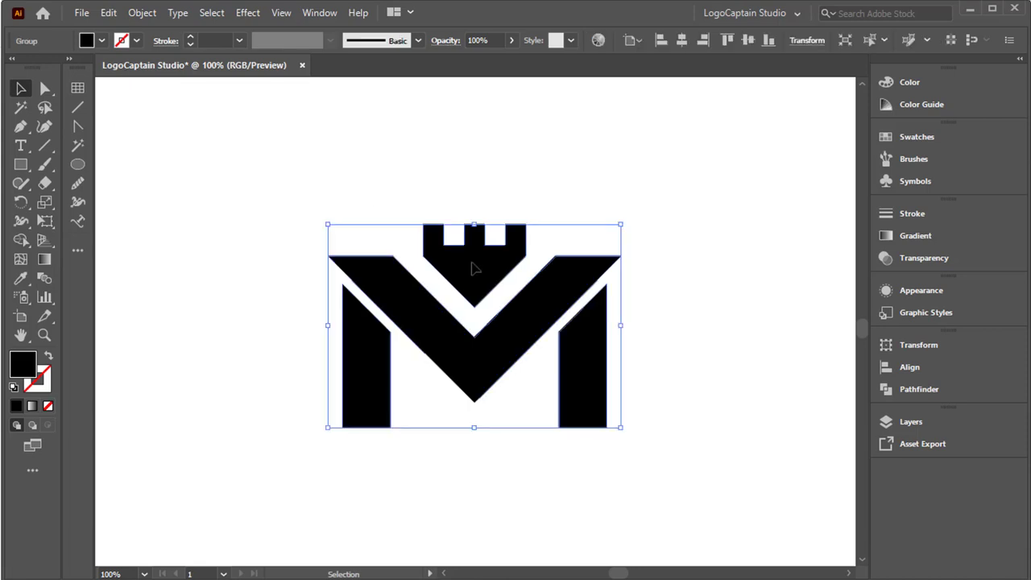
pyautogui.click(905, 258)
pyautogui.click(830, 256)
pyautogui.click(778, 272)
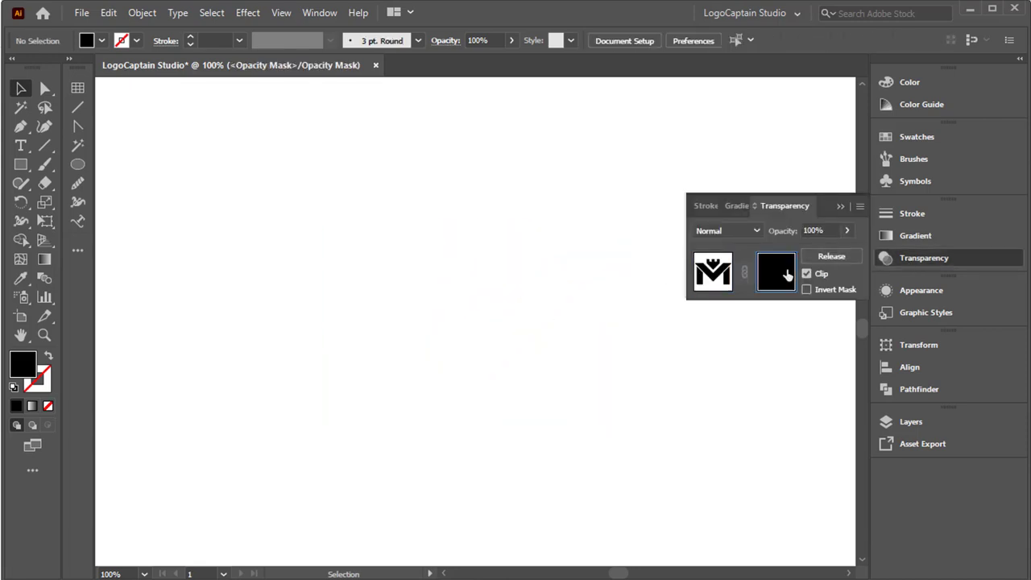
# Paste the grunge texture into the opacity mask, turn off Clip, and deselect the texture
pyautogui.click(108, 12)
pyautogui.click(154, 107)
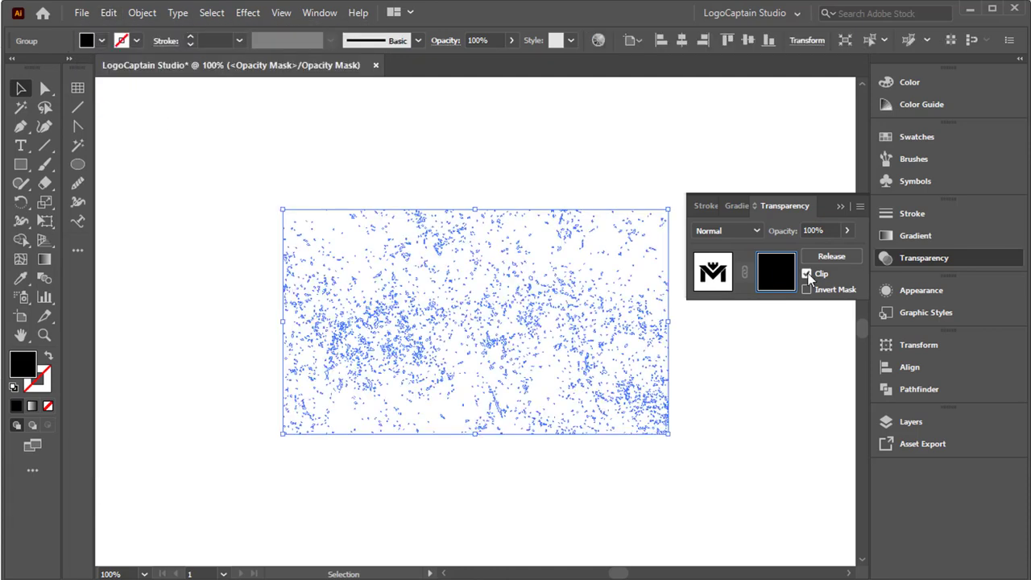
pyautogui.click(807, 275)
pyautogui.click(840, 207)
pyautogui.click(710, 303)
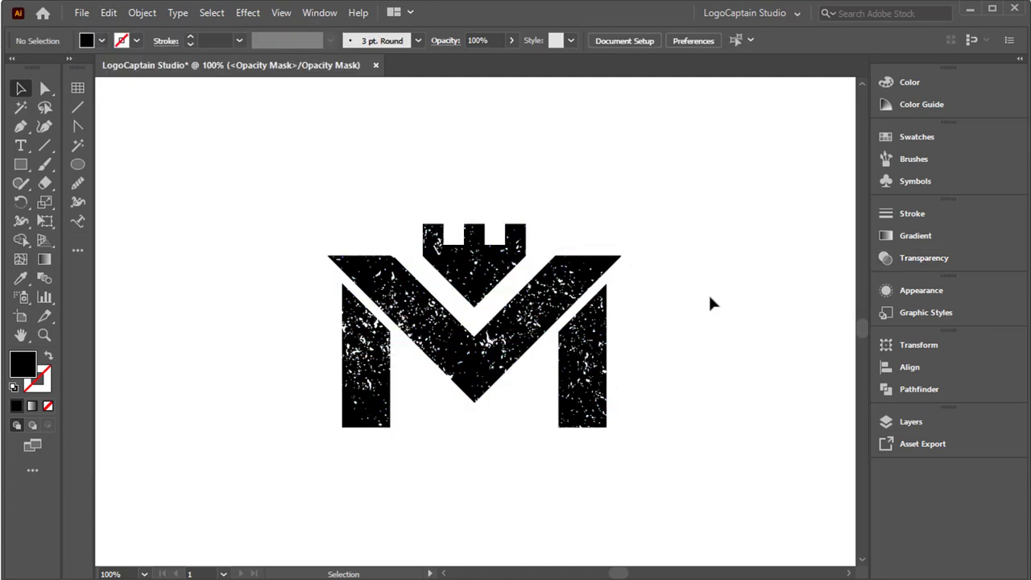
# Enlarge the texture inside the opacity mask and reposition it over the logo
pyautogui.moveTo(669, 321); pyautogui.dragTo(773, 391)
pyautogui.click(731, 328)
pyautogui.click(653, 362)
pyautogui.click(650, 363)
pyautogui.moveTo(707, 396); pyautogui.dragTo(690, 387)
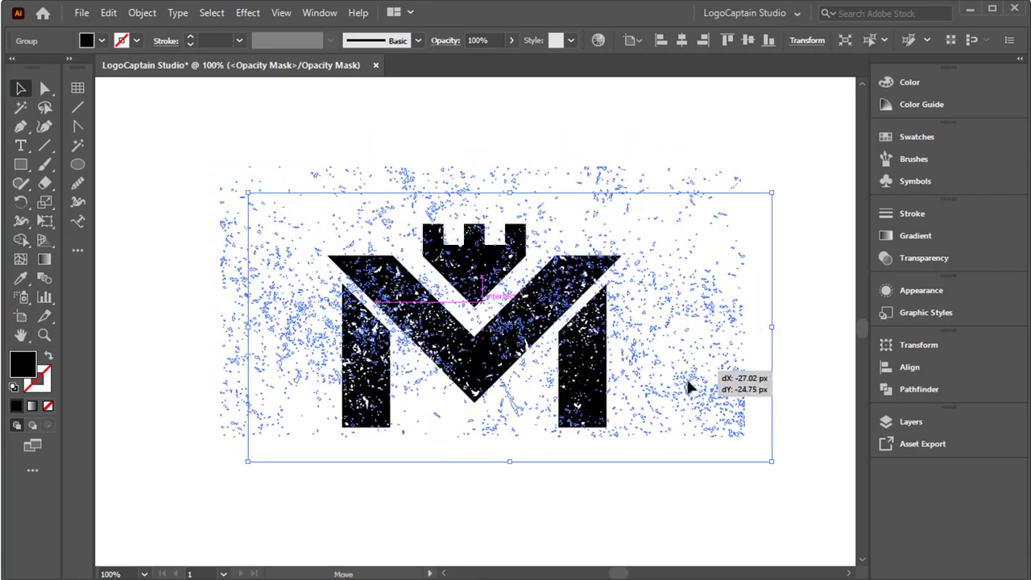
# Rotate the mask texture clockwise by about 30 degrees and enlarge it to cover the whole logo
pyautogui.moveTo(753, 196); pyautogui.dragTo(784, 353)
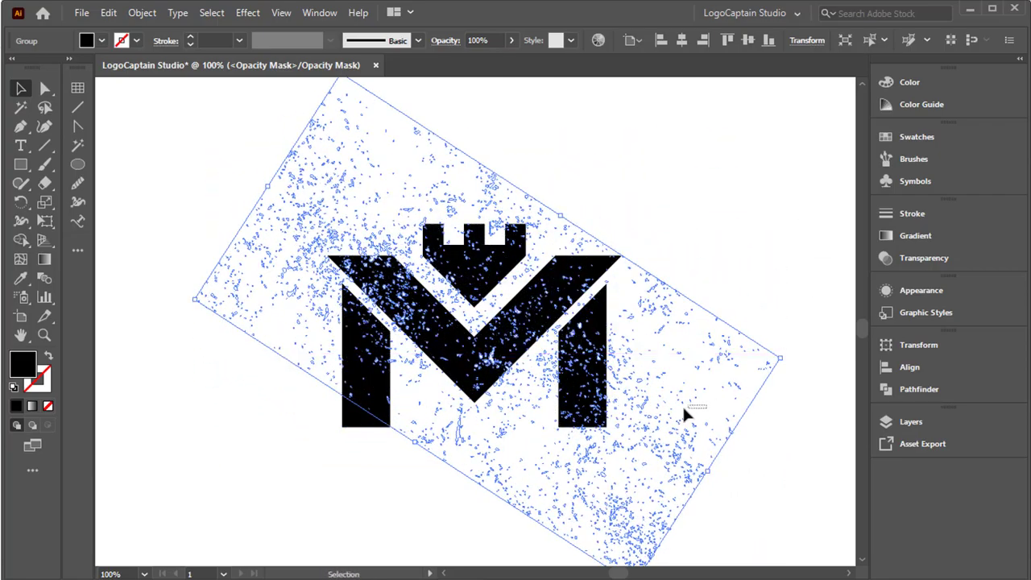
pyautogui.moveTo(658, 403); pyautogui.dragTo(638, 383)
pyautogui.moveTo(395, 425); pyautogui.dragTo(337, 481)
pyautogui.moveTo(602, 469); pyautogui.dragTo(617, 460)
pyautogui.click(287, 497)
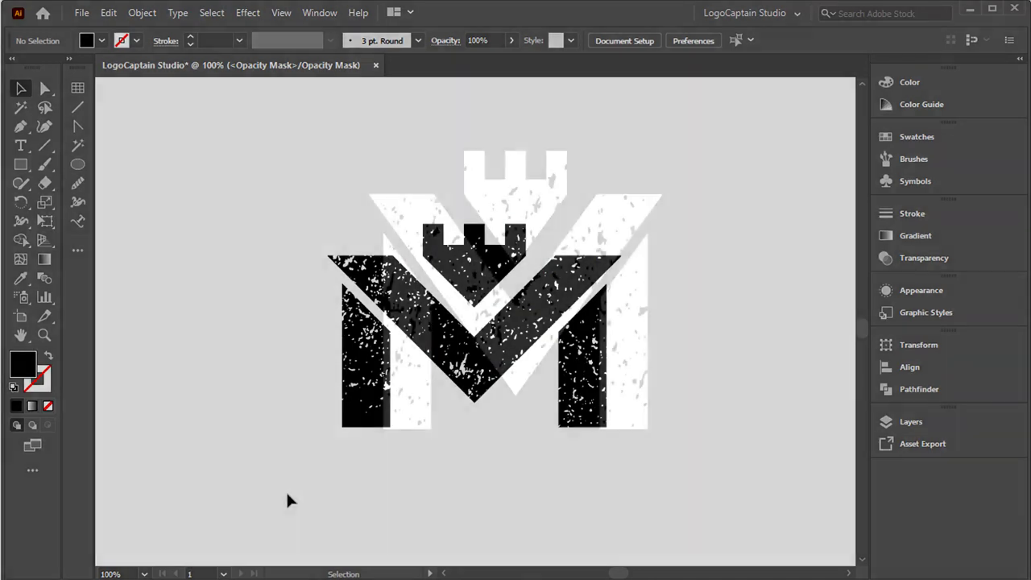